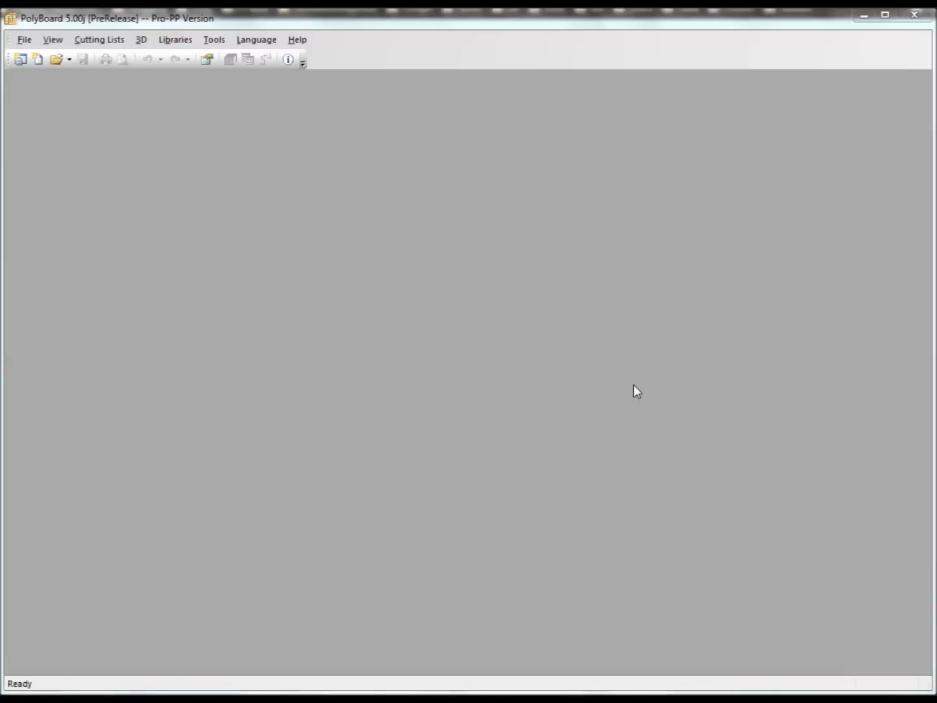
left_click(183, 41)
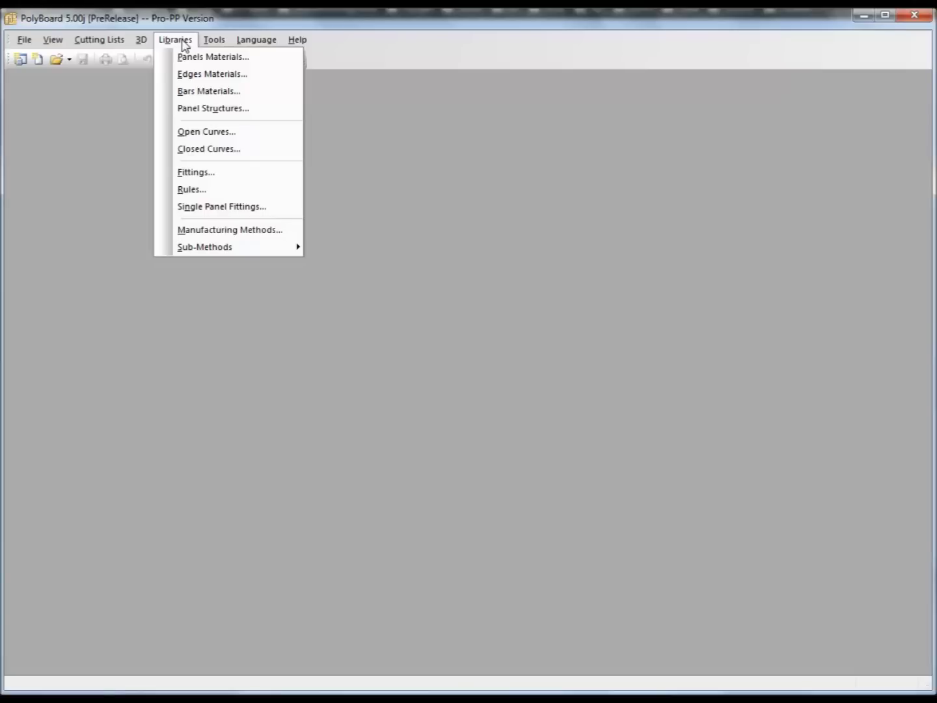
mouse_move(141, 40)
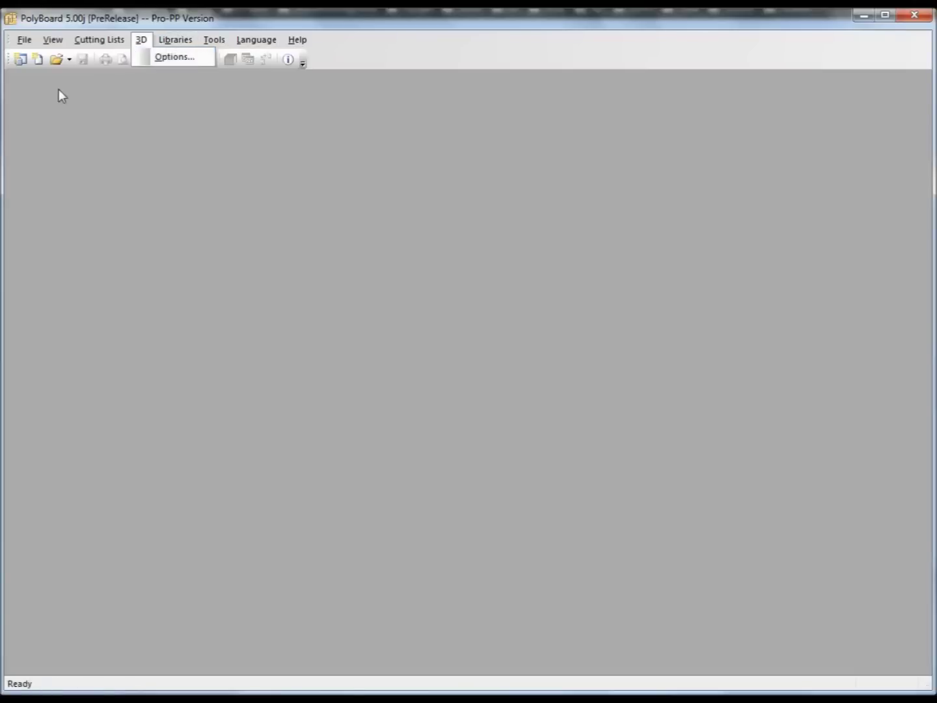
Create a new box cabinet without top, bottom, back and right side panels, keeping only the left side panel
left_click(38, 60)
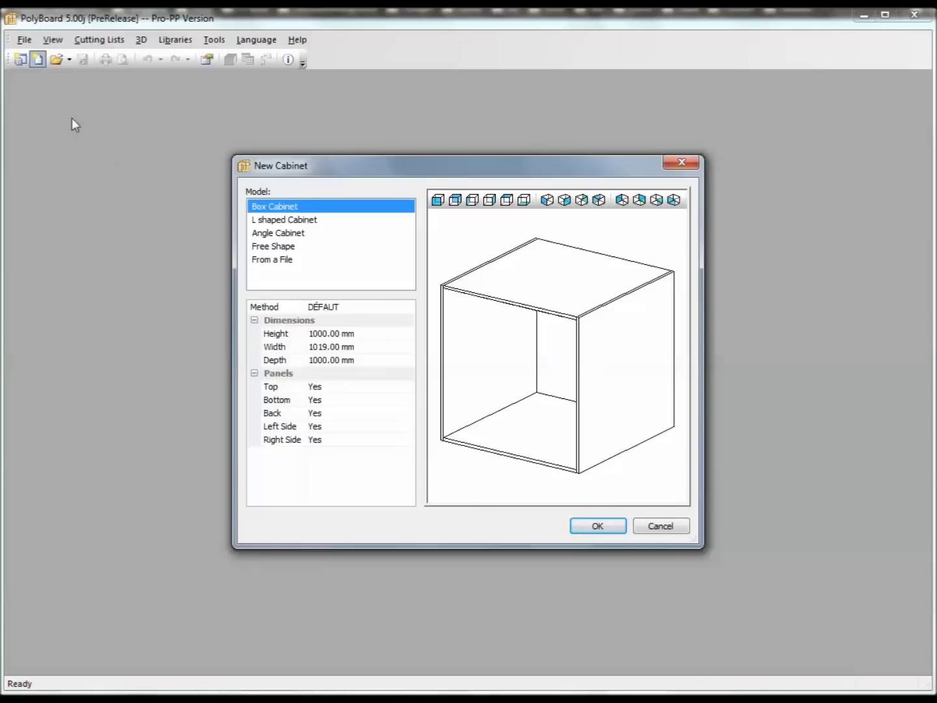
left_click(357, 386)
left_click(357, 412)
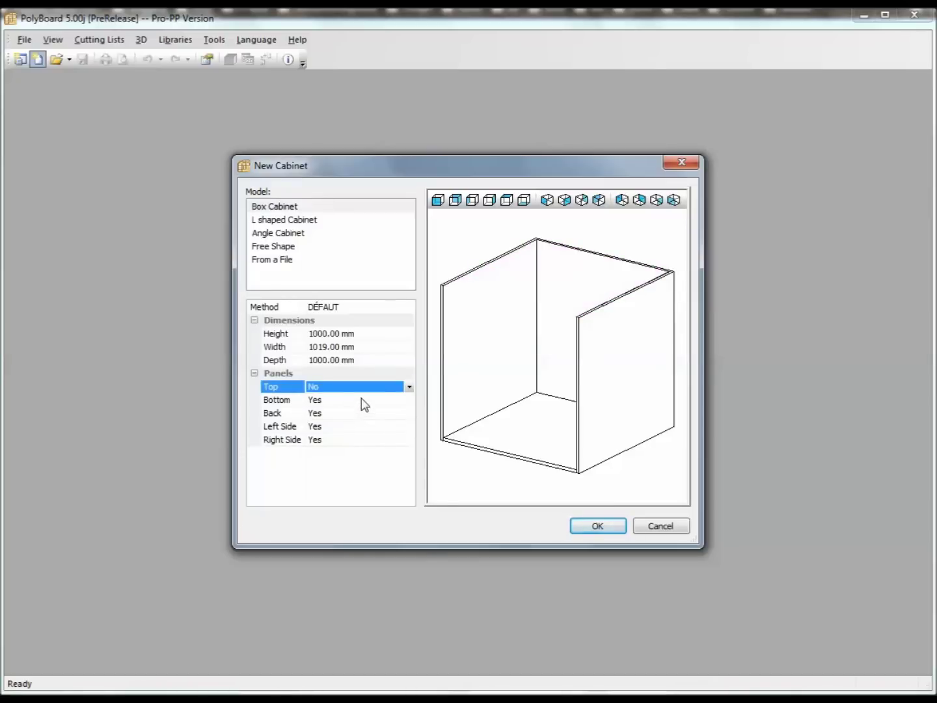
left_click(360, 399)
left_click(360, 426)
left_click(360, 413)
left_click(362, 437)
left_click(362, 440)
left_click(367, 463)
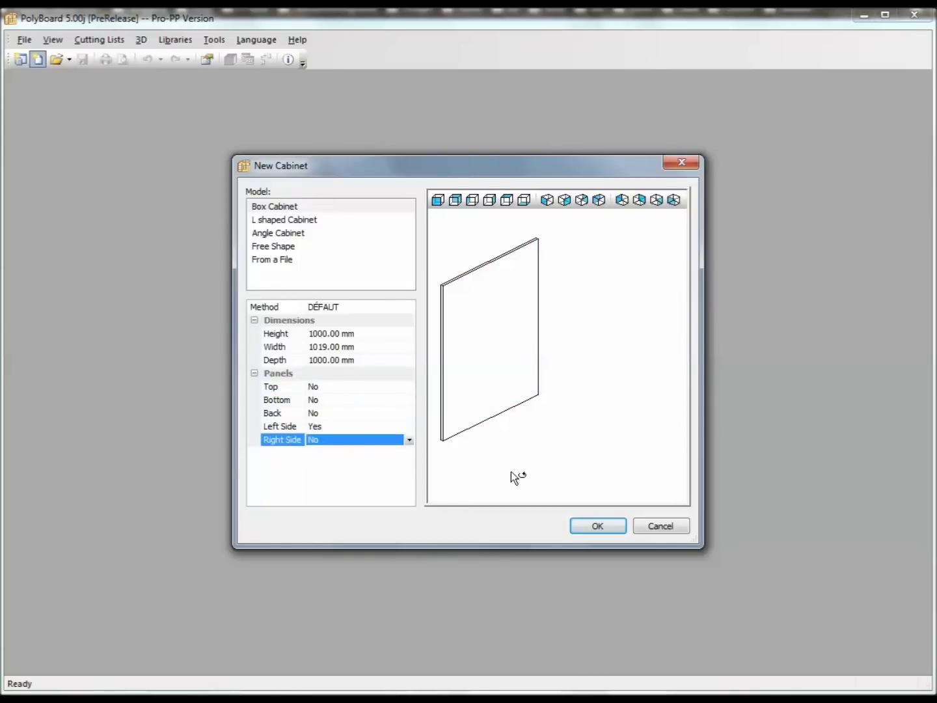
left_click_drag(504, 420, 600, 435)
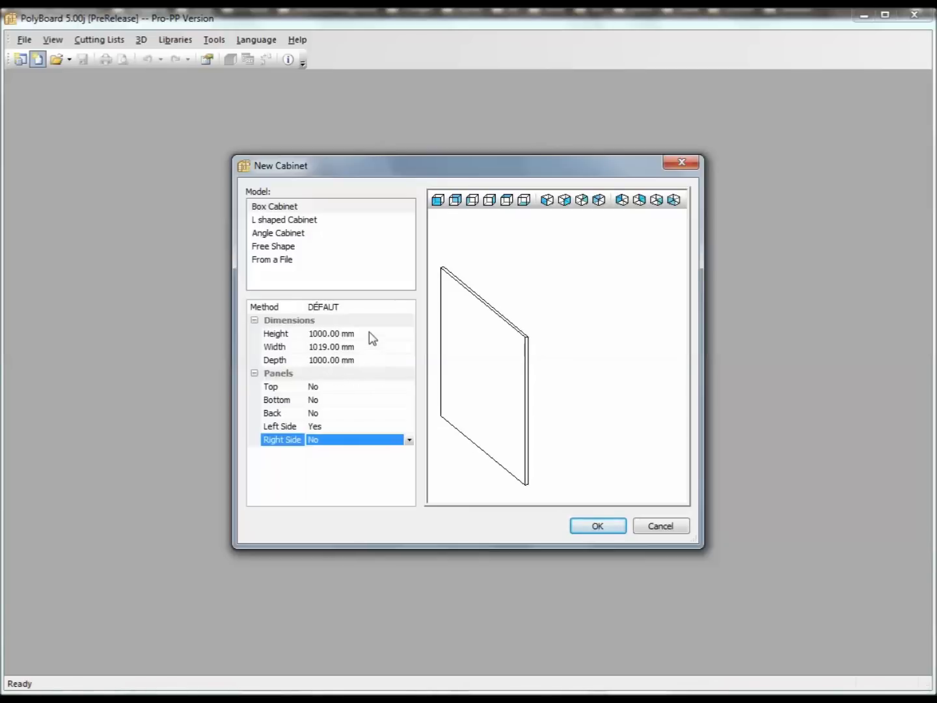
left_click(597, 525)
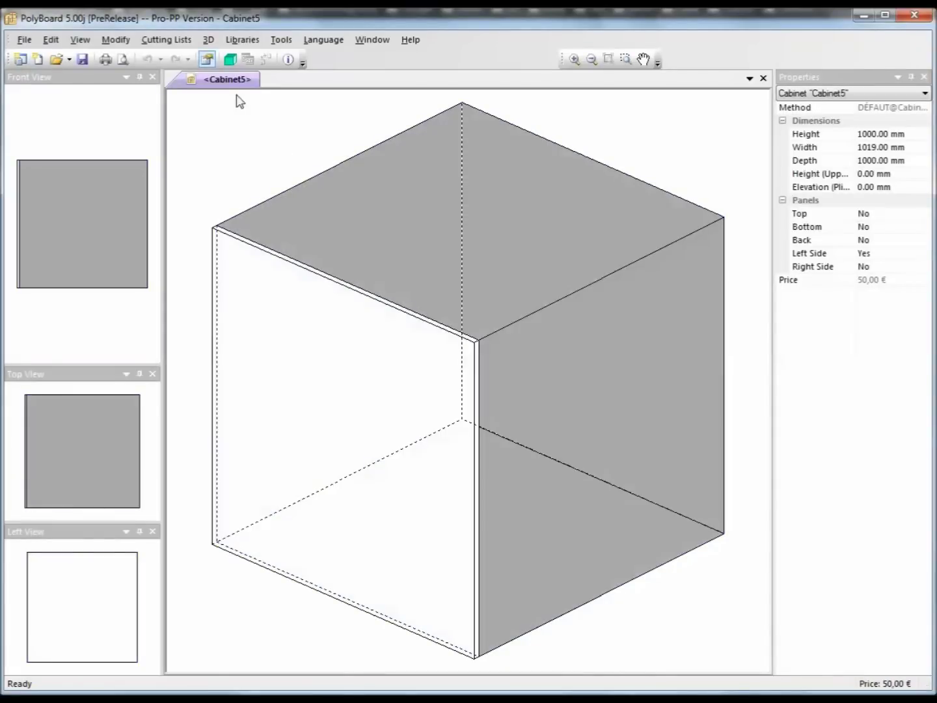
Inspect the single-panel cabinet in a rotated 3D rendering, and return to the cabinet drawing
left_click(230, 59)
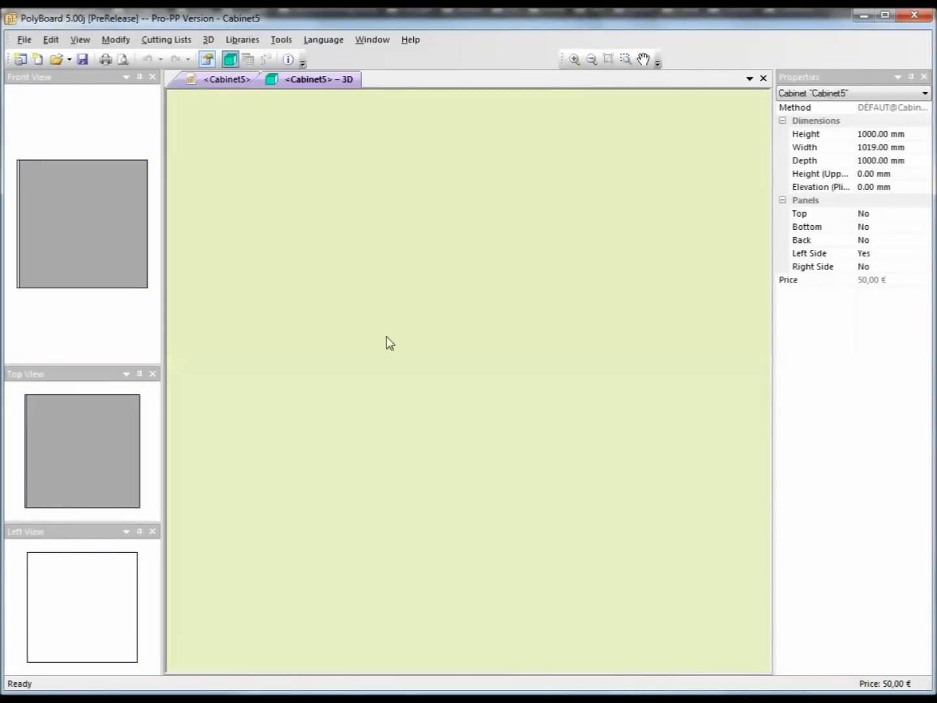
left_click_drag(448, 384, 650, 476)
left_click_drag(446, 428, 559, 424)
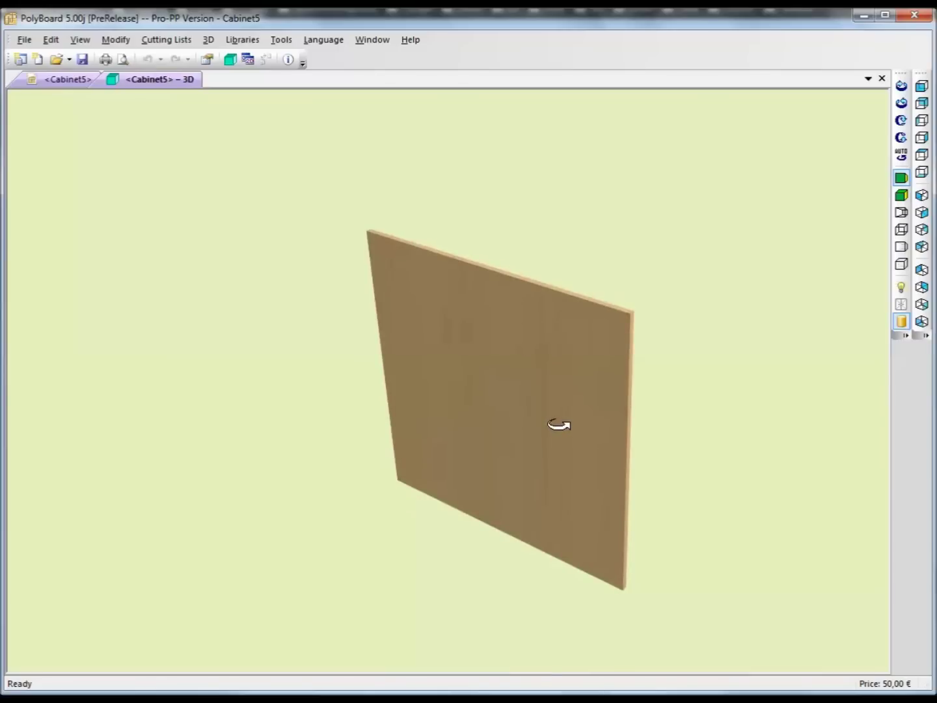
left_click(69, 81)
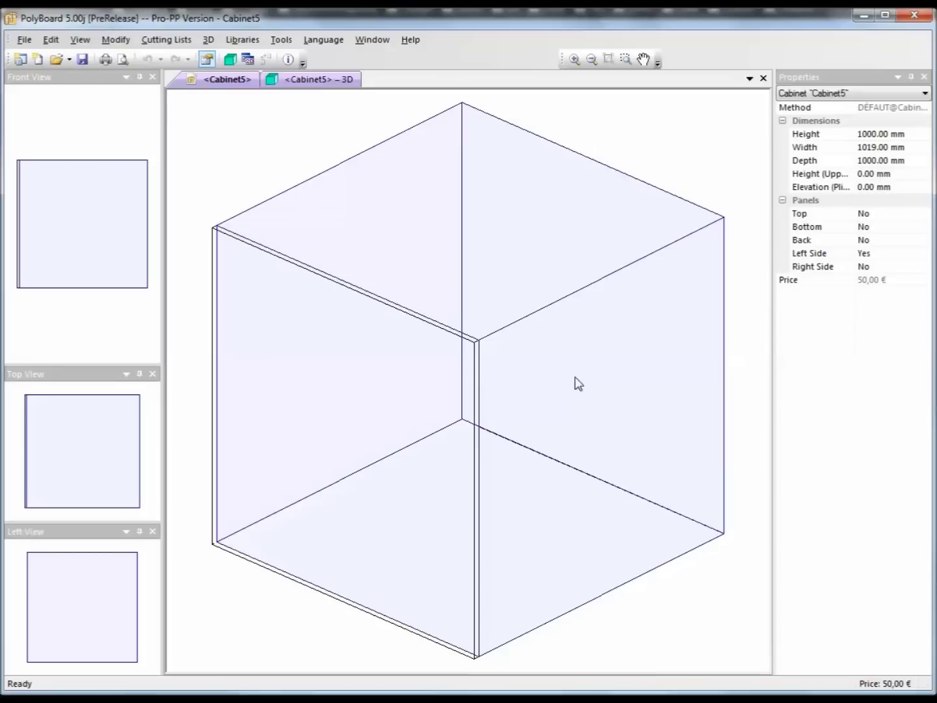
Check which material is assigned to the left side panel, and clear the selection
left_click(478, 354)
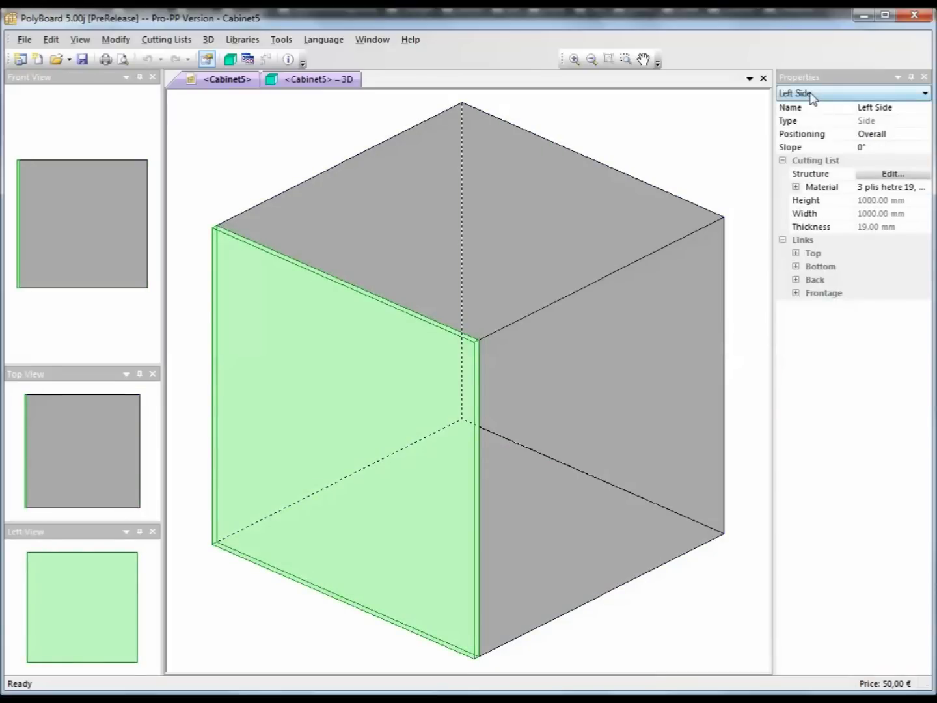
left_click(864, 189)
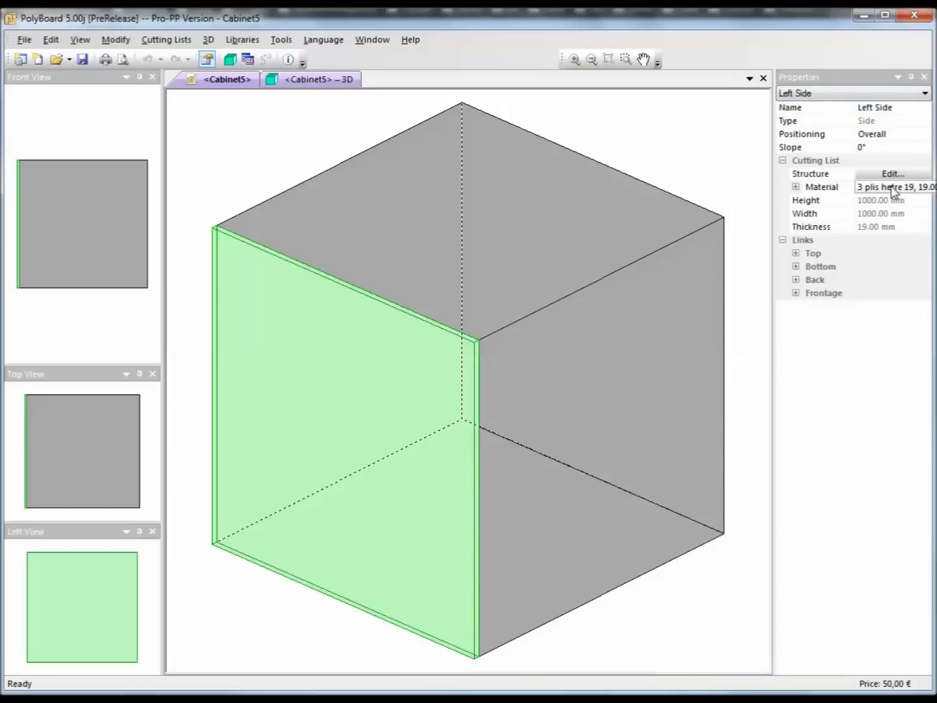
left_click(598, 135)
Open the panels materials library and look through the existing materials down to the ness mela 8 entry
left_click(327, 39)
mouse_move(272, 43)
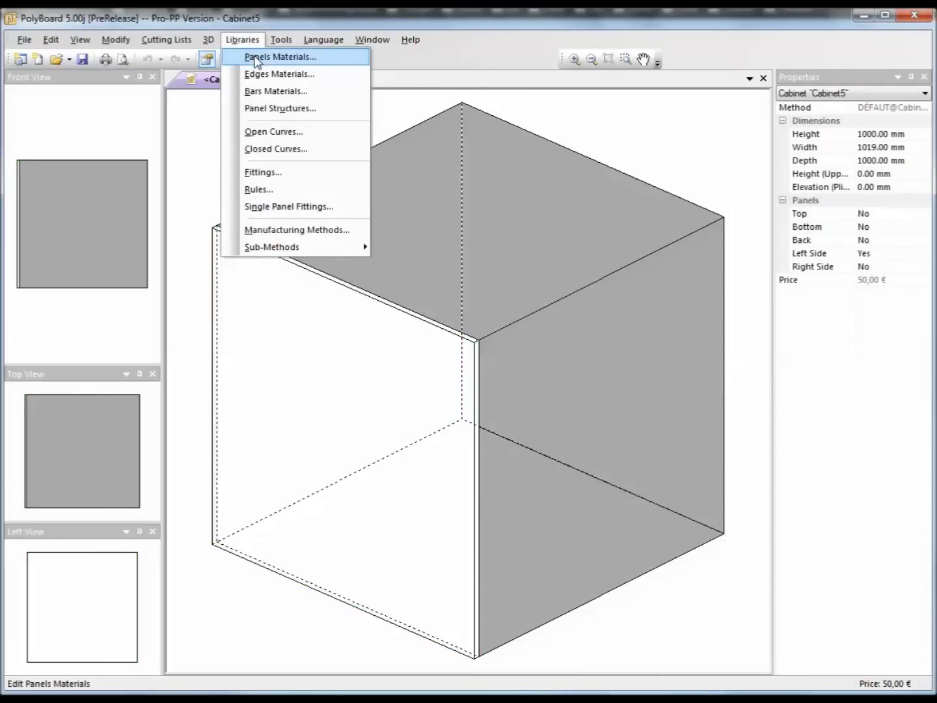
left_click(255, 59)
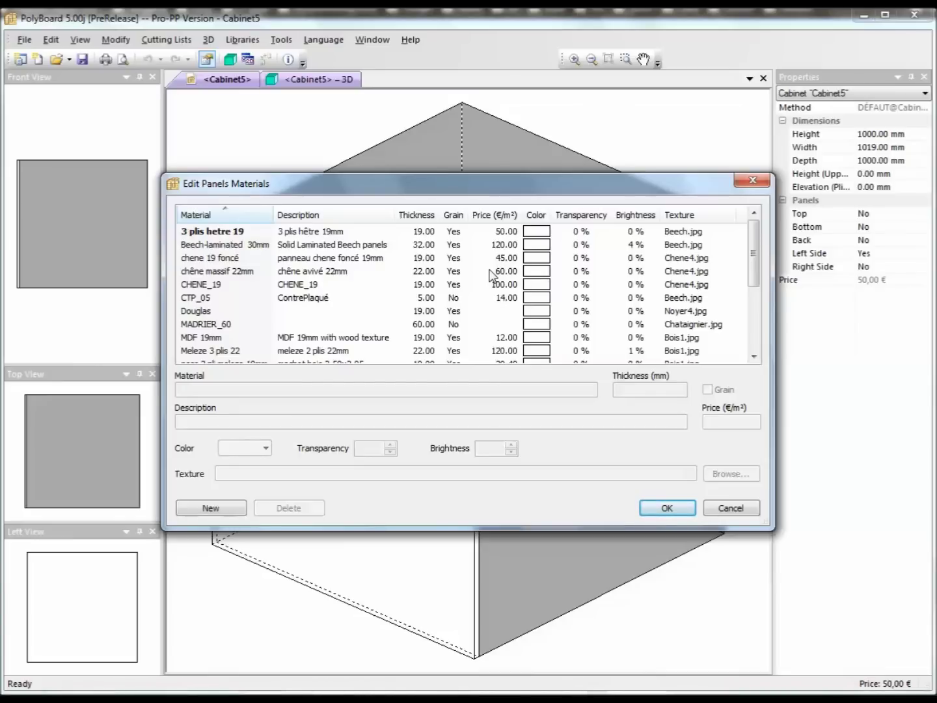
mouse_move(758, 273)
left_mouse_down()
mouse_move(758, 343)
mouse_move(752, 270)
mouse_move(765, 332)
mouse_move(763, 268)
left_mouse_up()
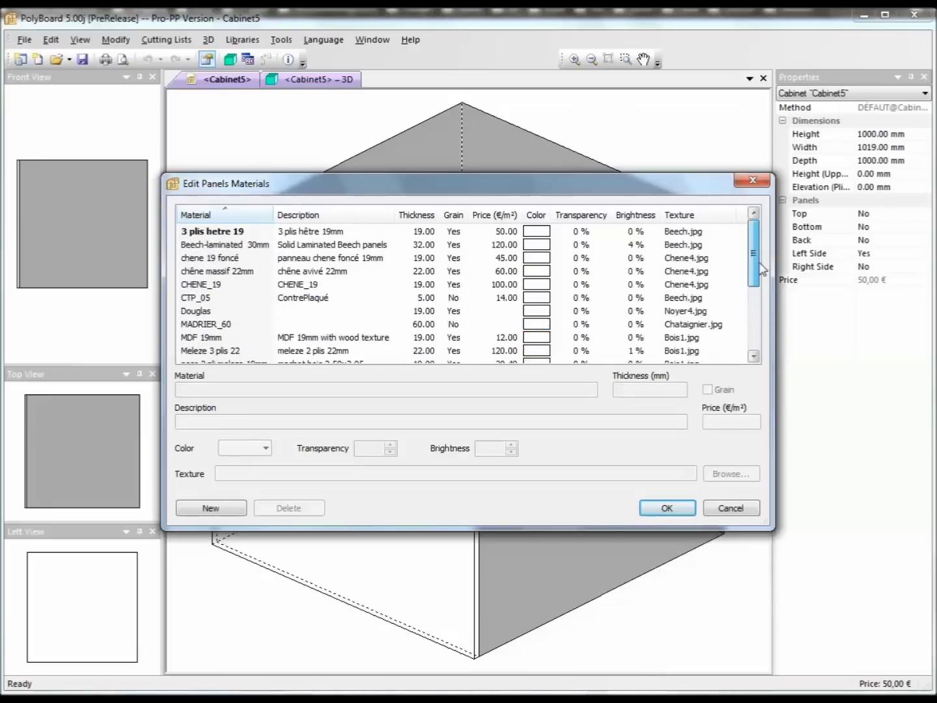
left_click_drag(755, 276, 755, 318)
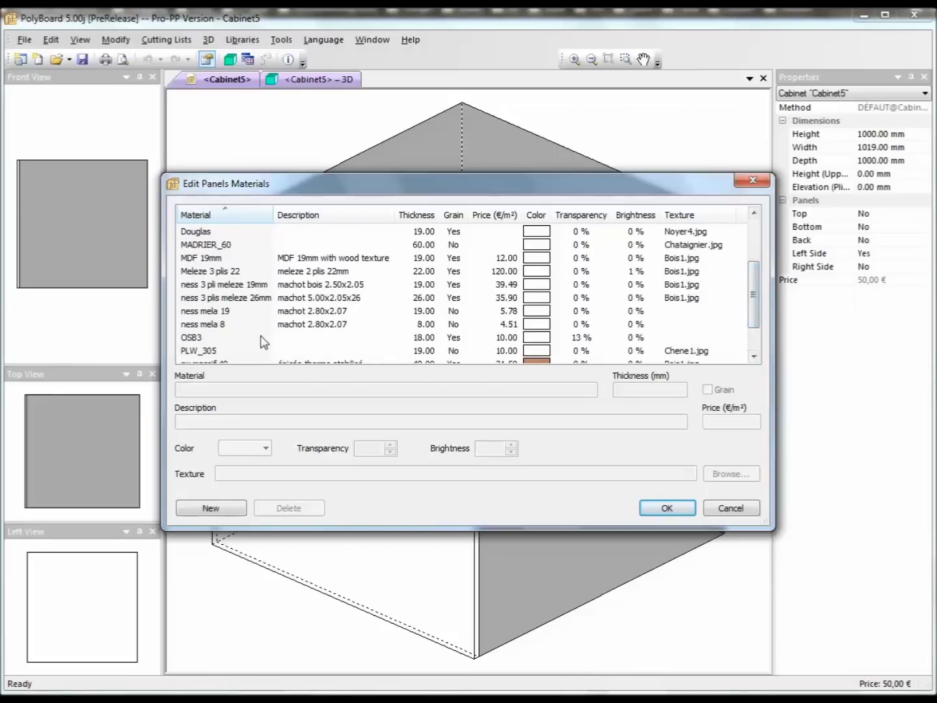
left_click(239, 325)
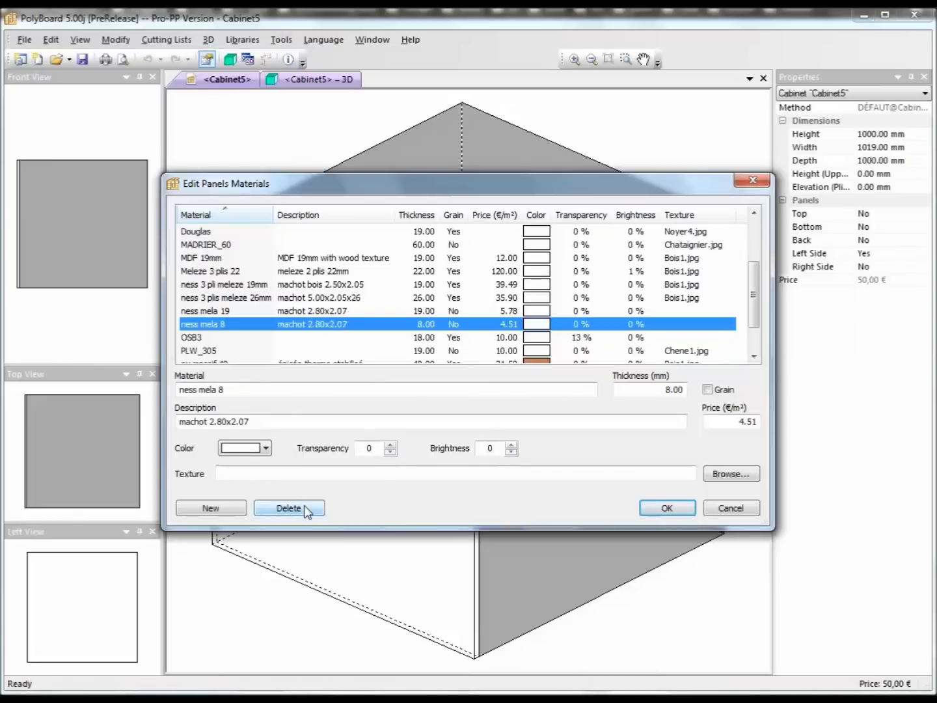
Add a new panel material named "demo material" to the library
left_click(221, 509)
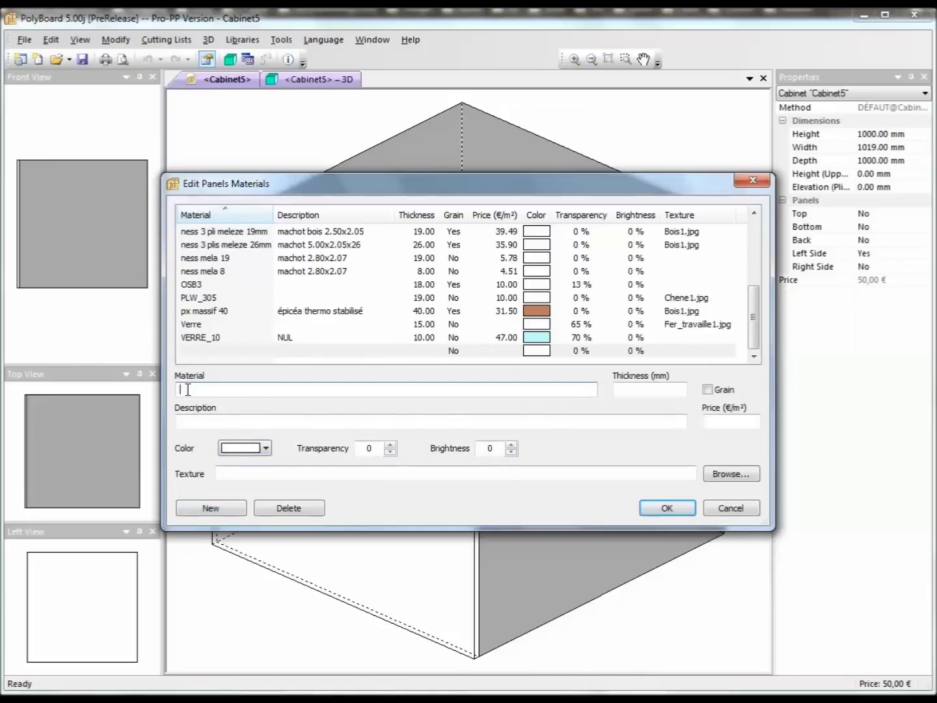
type("demo mat")
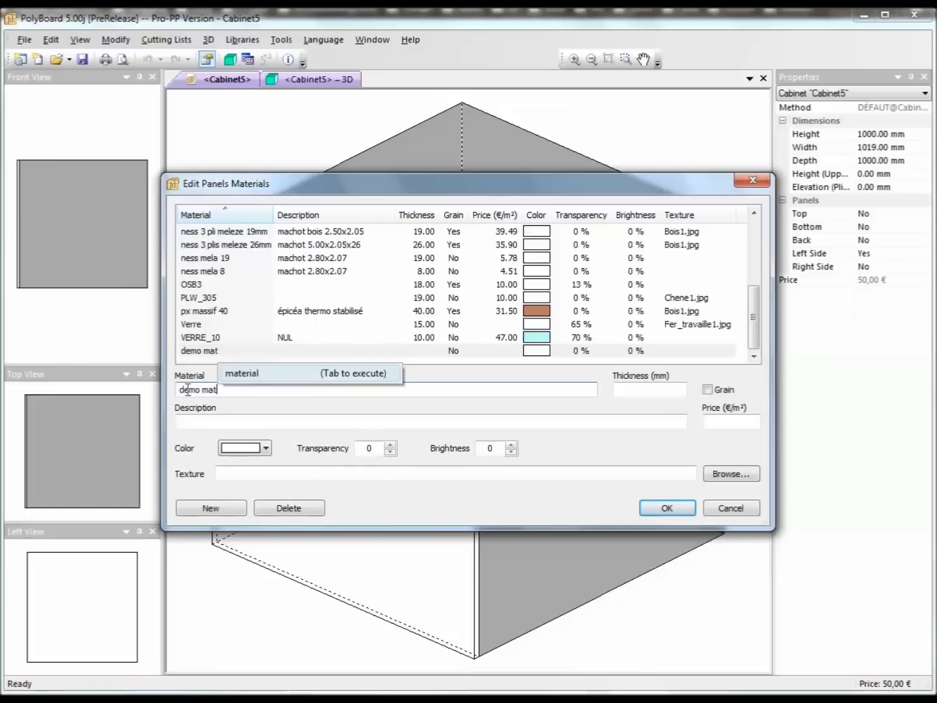
type("erail")
key("BackSpace")
key("BackSpace")
type("ial")
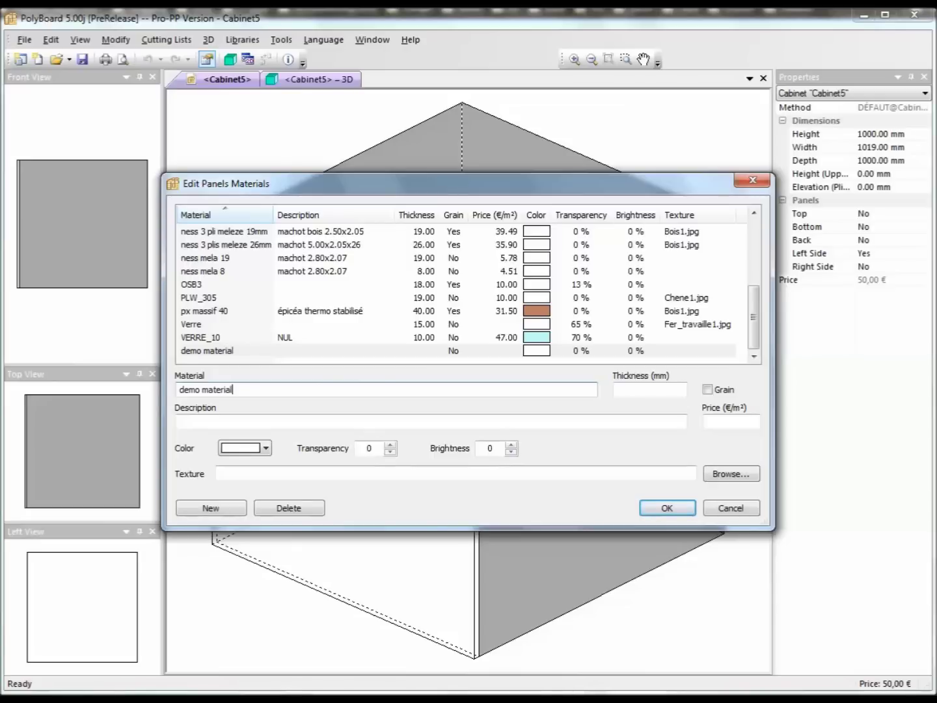
Set the demo material's thickness to 30 mm and enable its grain
left_click(667, 393)
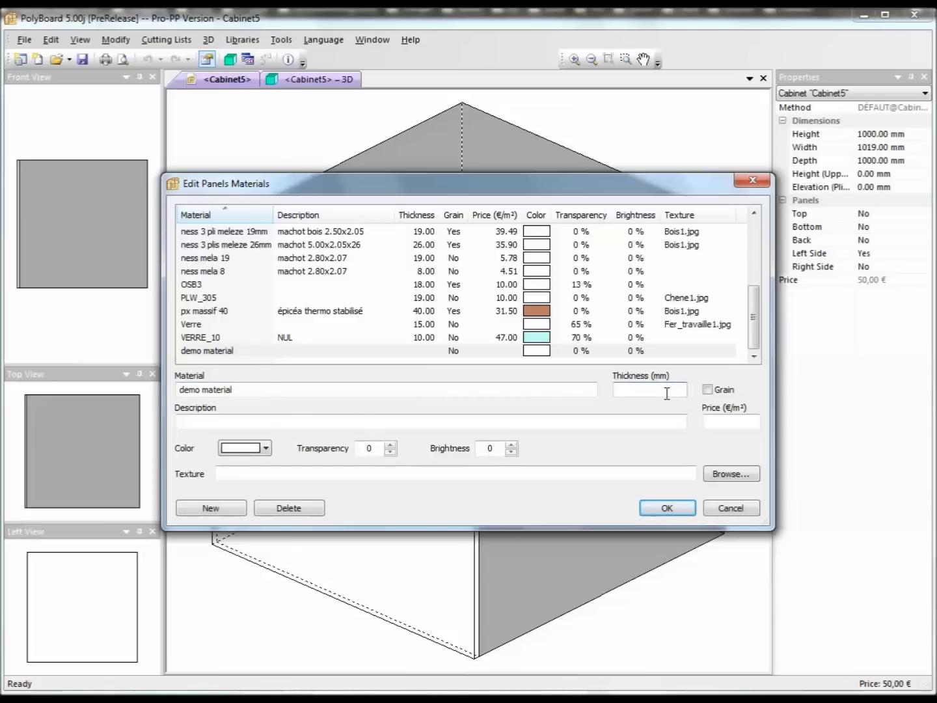
type("30")
left_click(708, 390)
Describe the demo material as "material for demo 19mm" and set its price to 100 €/m²
left_click(209, 423)
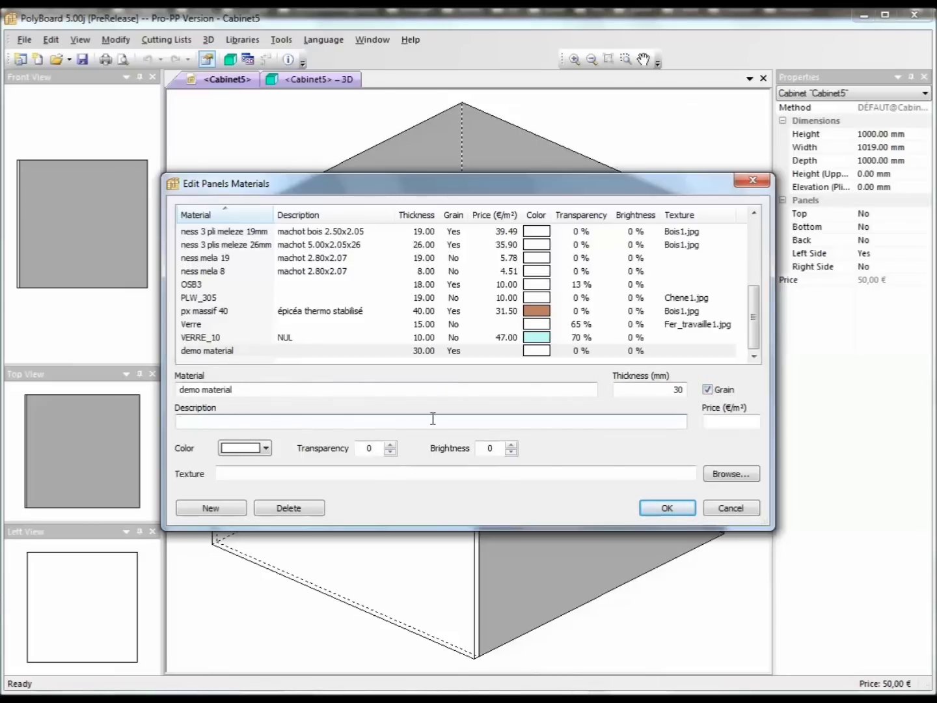
type("material for dem")
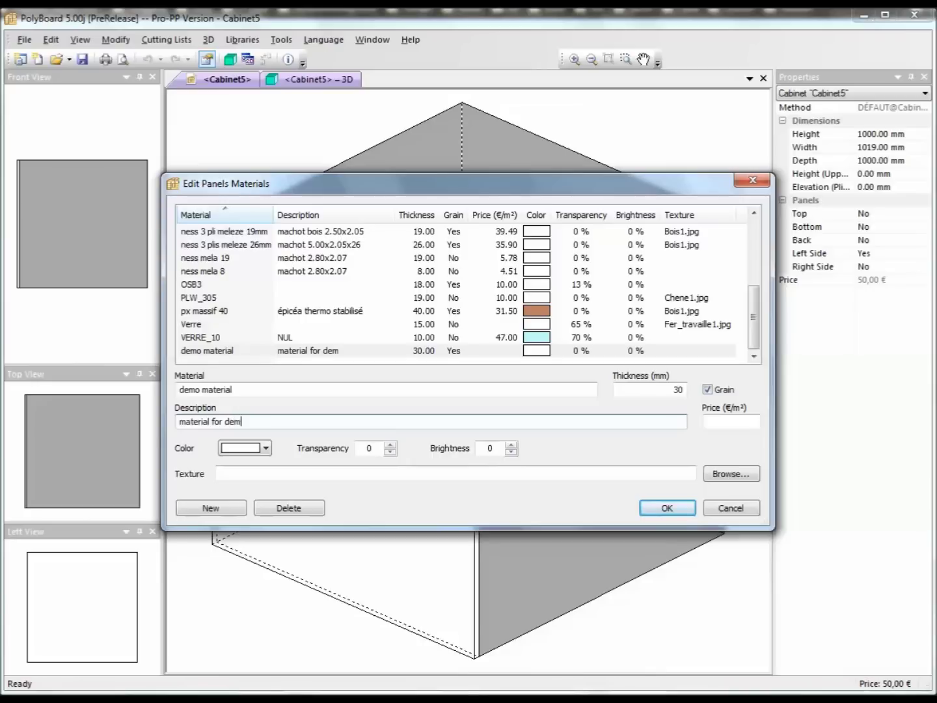
type("o 19mm")
left_click(747, 419)
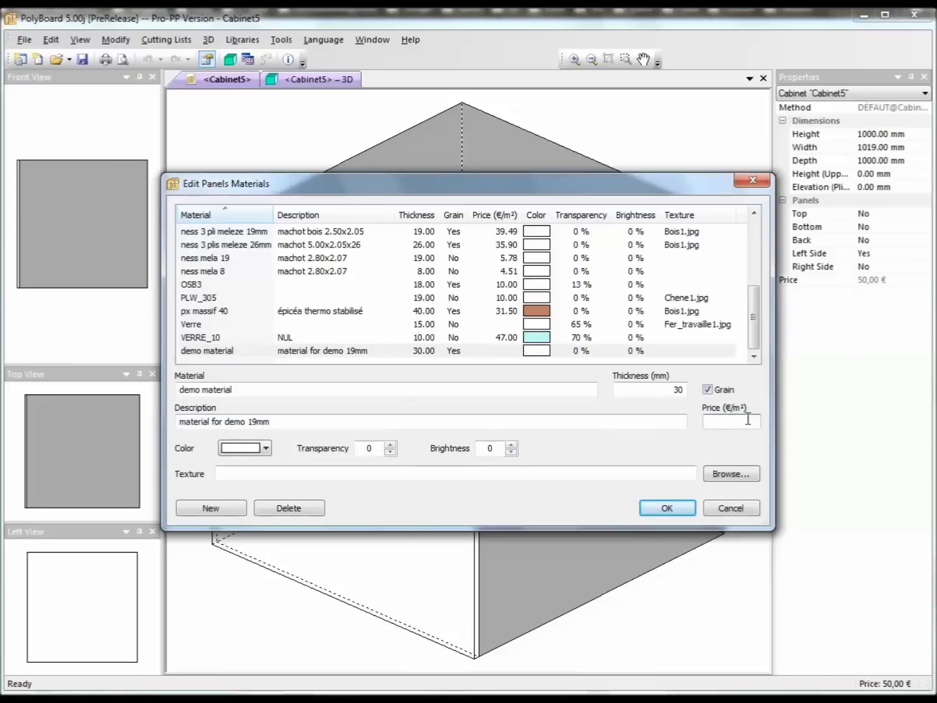
type("100")
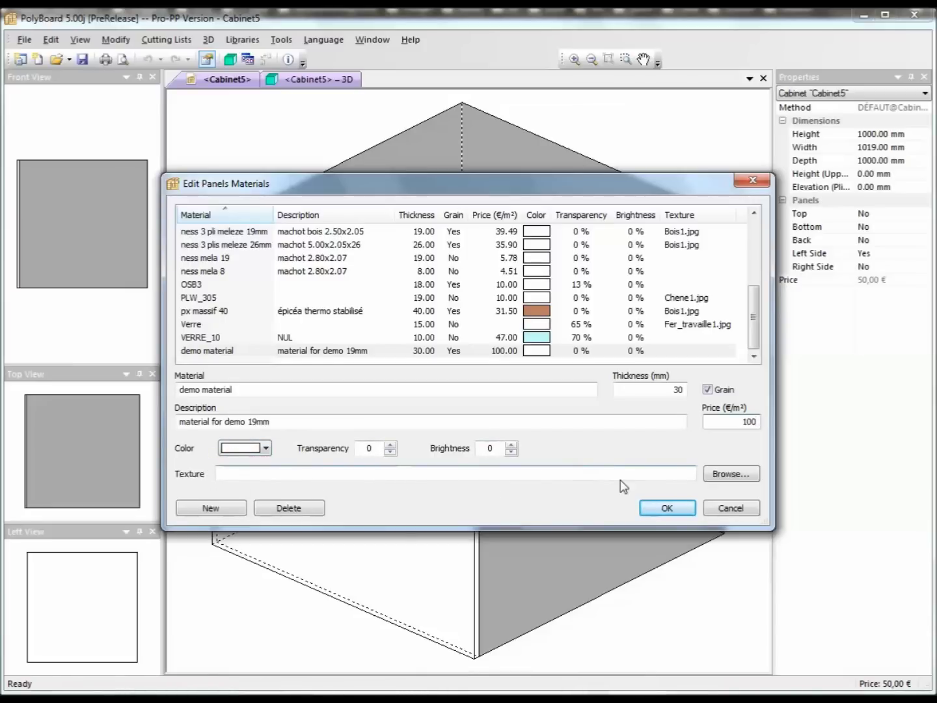
Assign the Pin texture image to the demo material and save the changes to the materials library
left_click(723, 474)
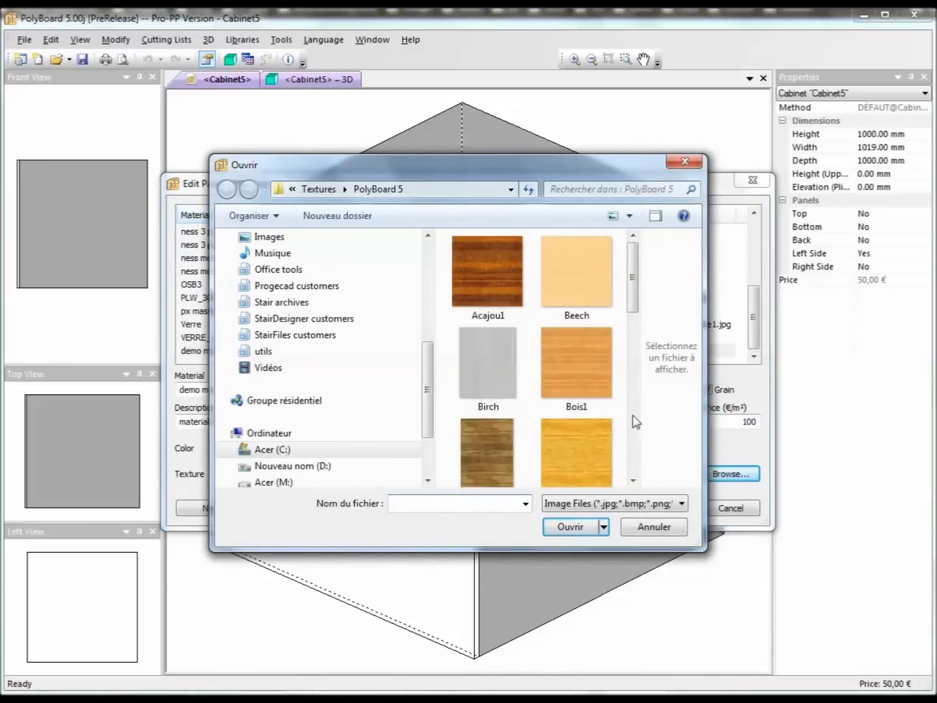
left_click_drag(633, 301, 647, 435)
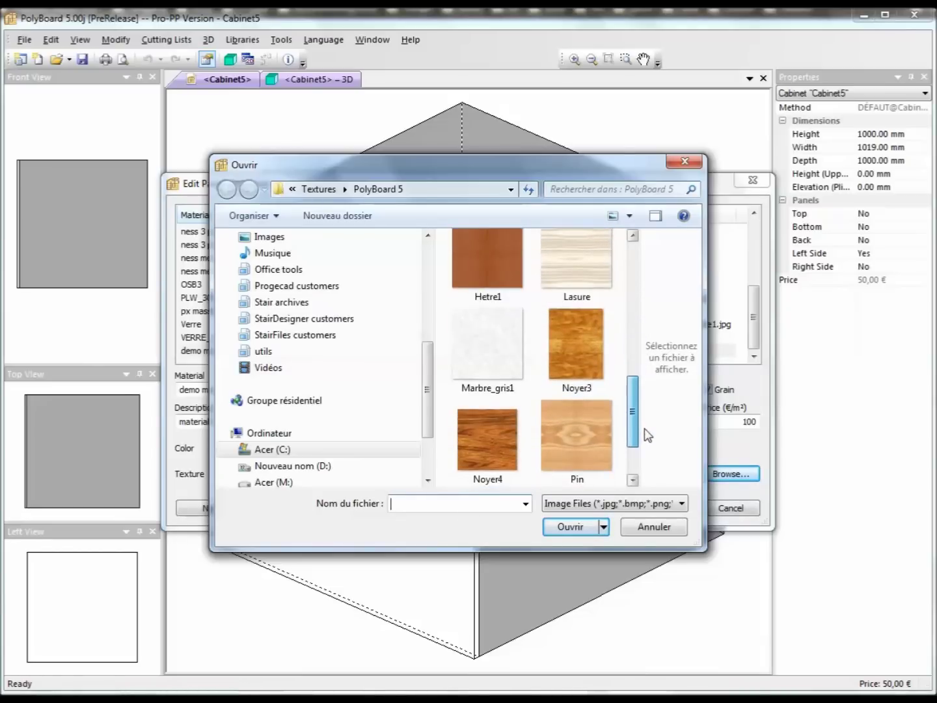
left_click(596, 435)
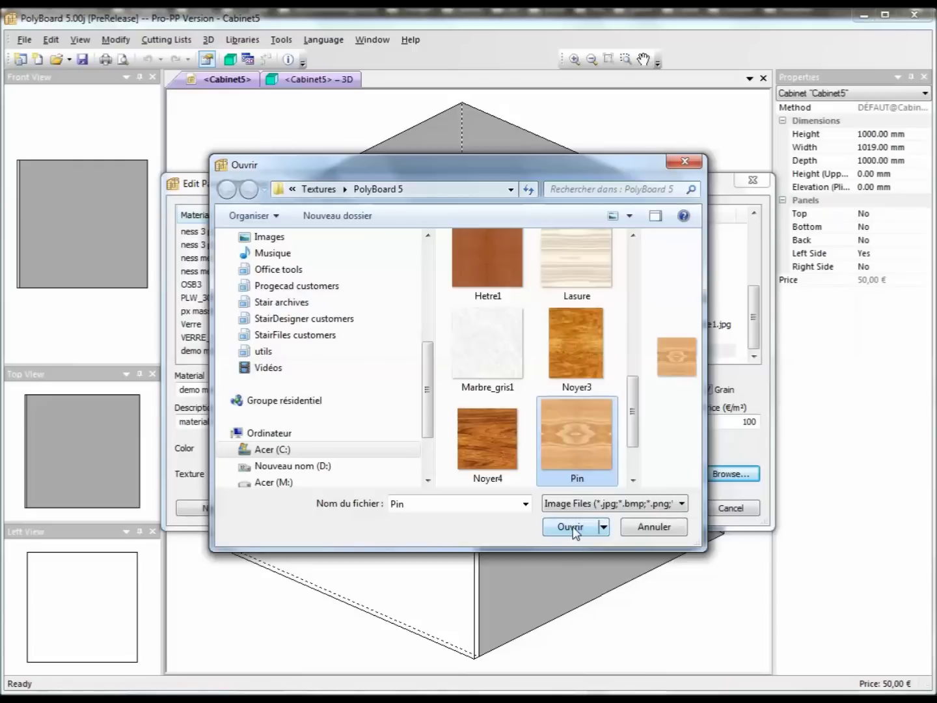
left_click(572, 529)
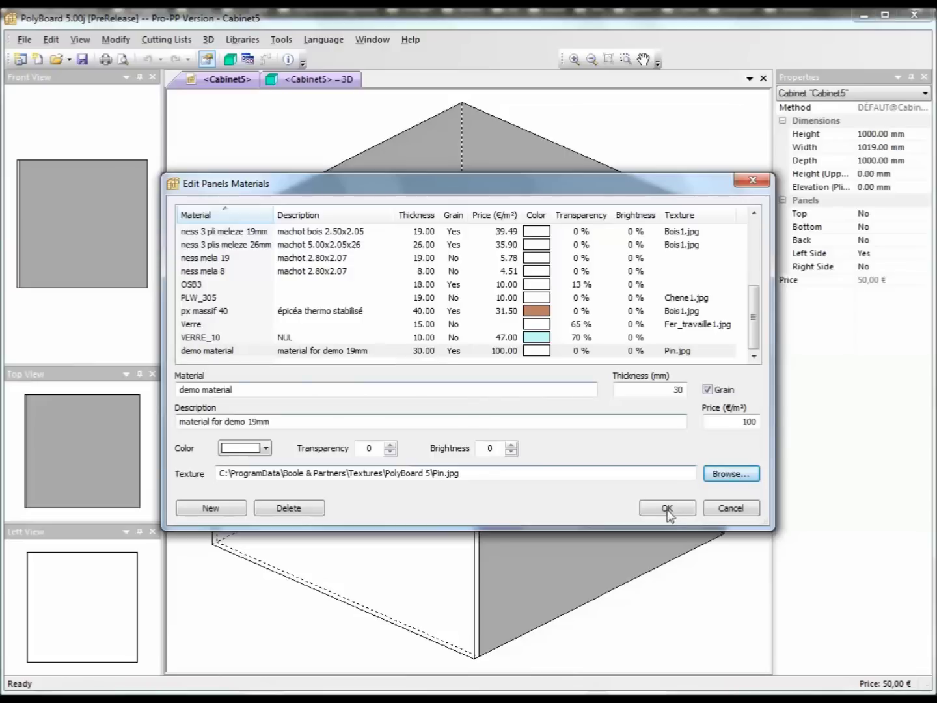
left_click(673, 512)
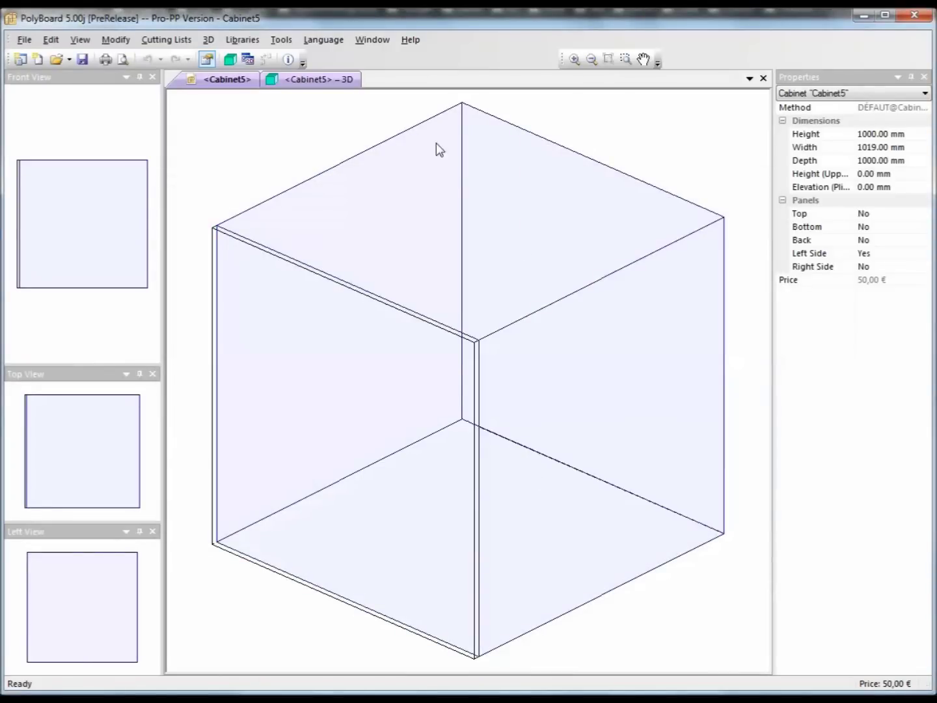
Change the left side panel's material to demo material
left_click(479, 383)
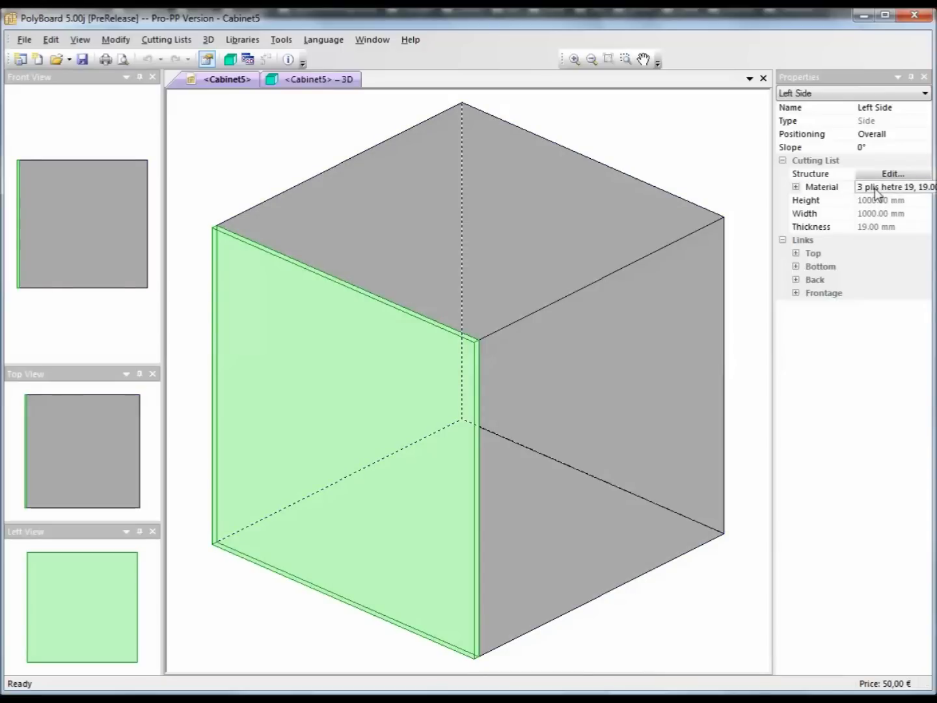
left_click(875, 188)
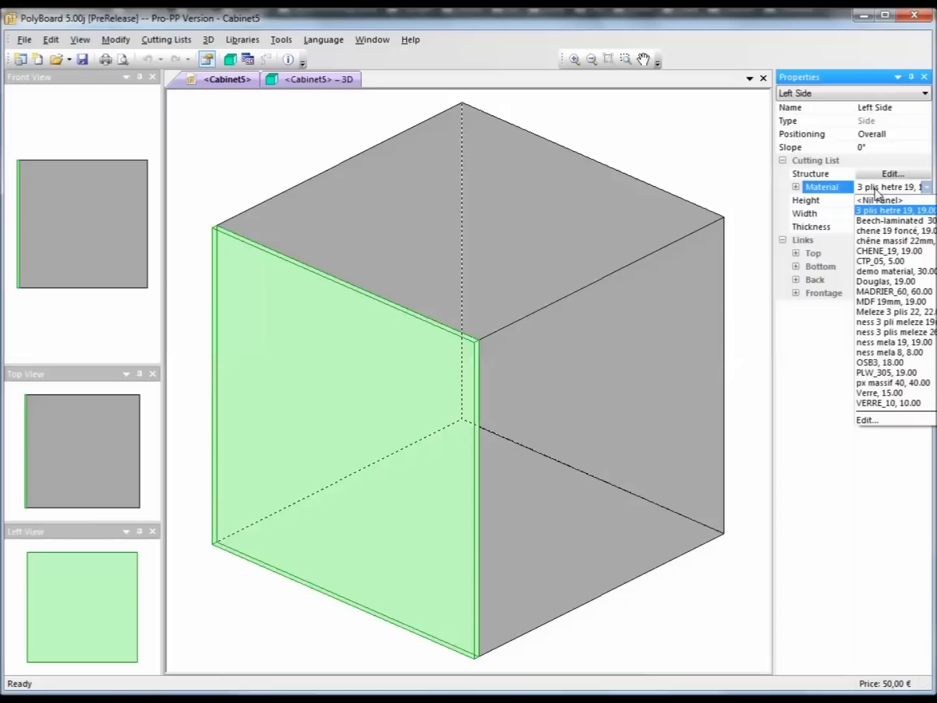
left_click(892, 270)
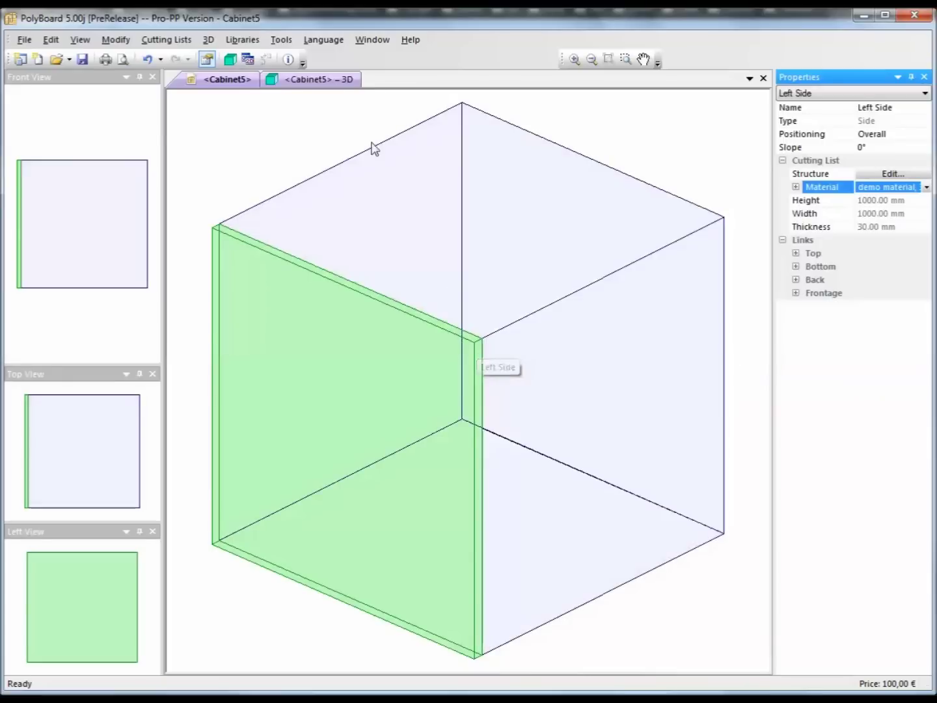
Examine the left side panel's new material and thickness in the 3D rendering, and return to the cabinet drawing
left_click(340, 81)
left_click_drag(507, 350, 642, 402)
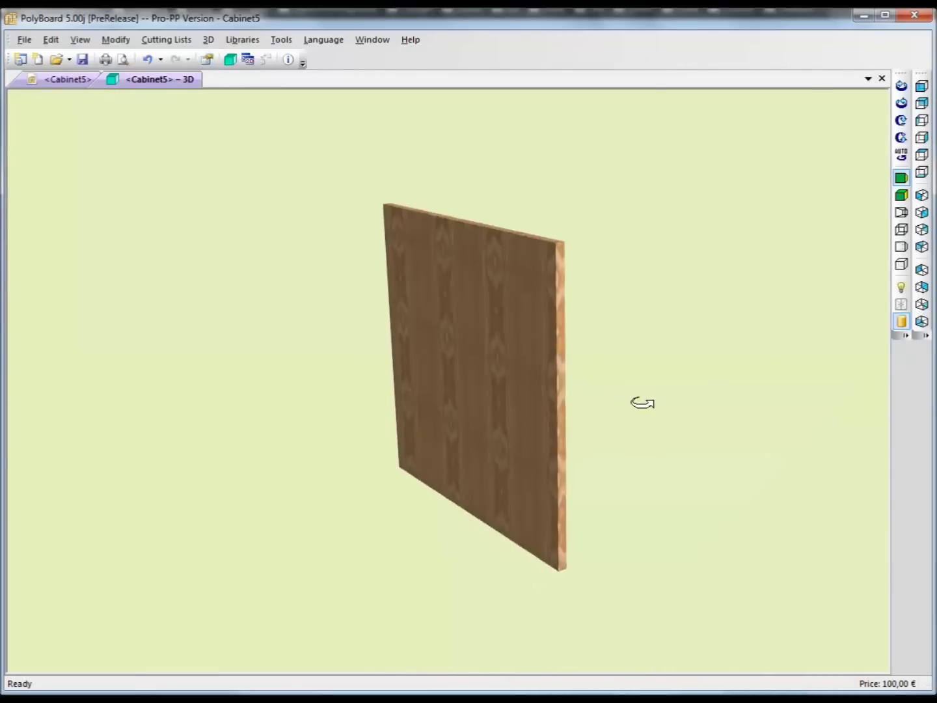
left_click(56, 81)
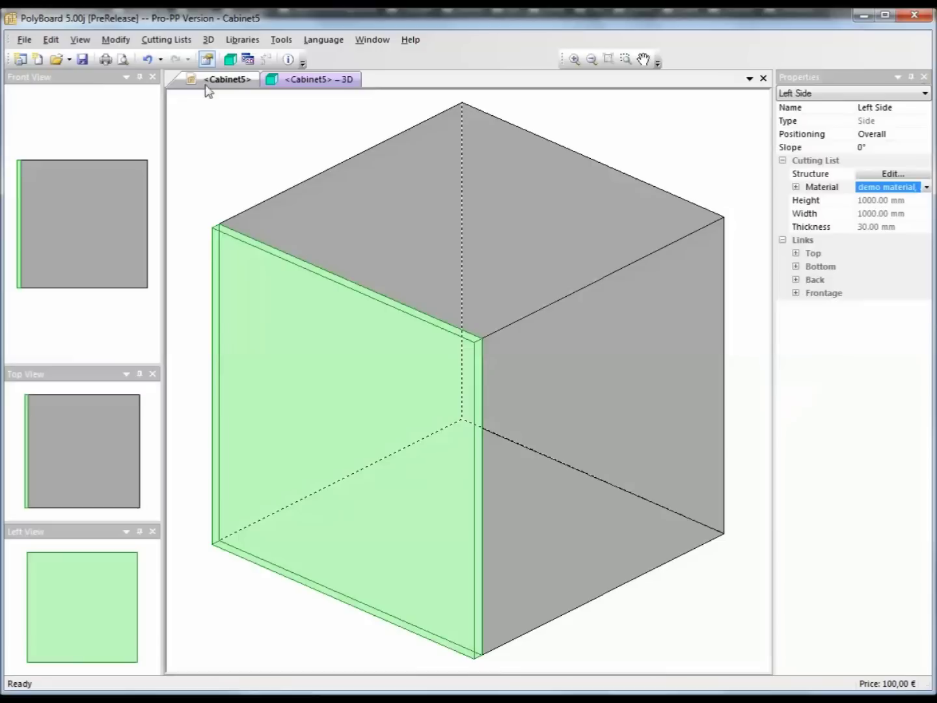
Create a new material named "demo edging" in the edges materials library
left_click(662, 122)
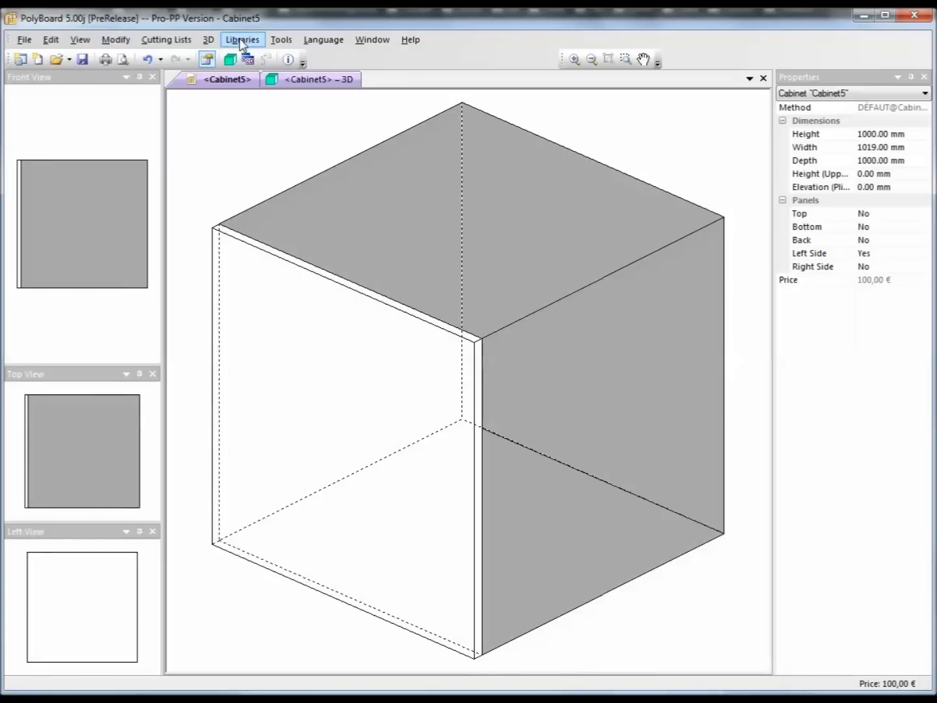
left_click(242, 44)
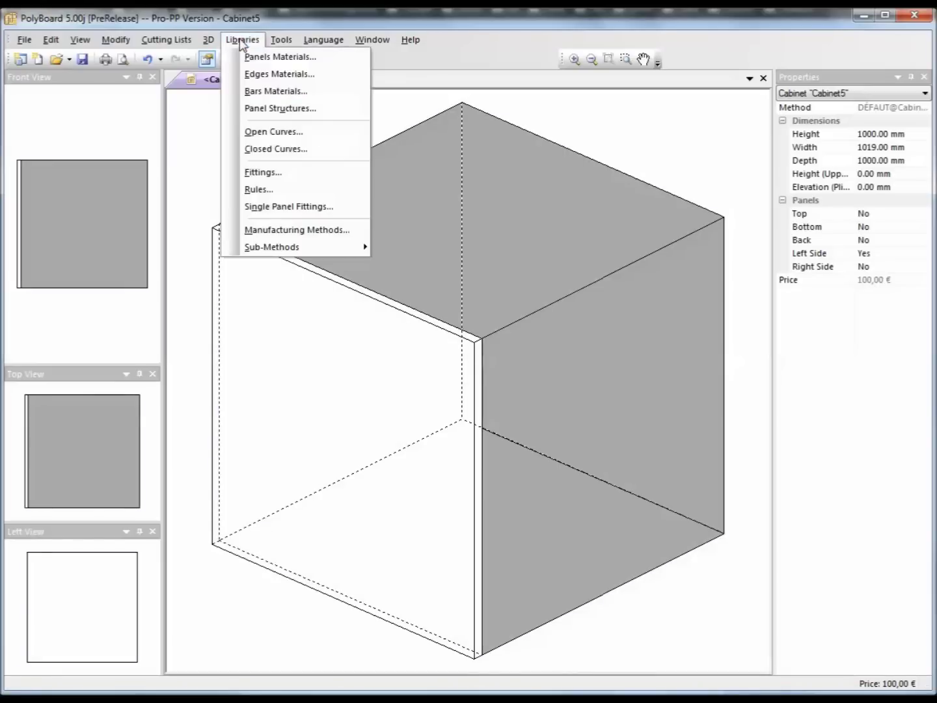
left_click(256, 75)
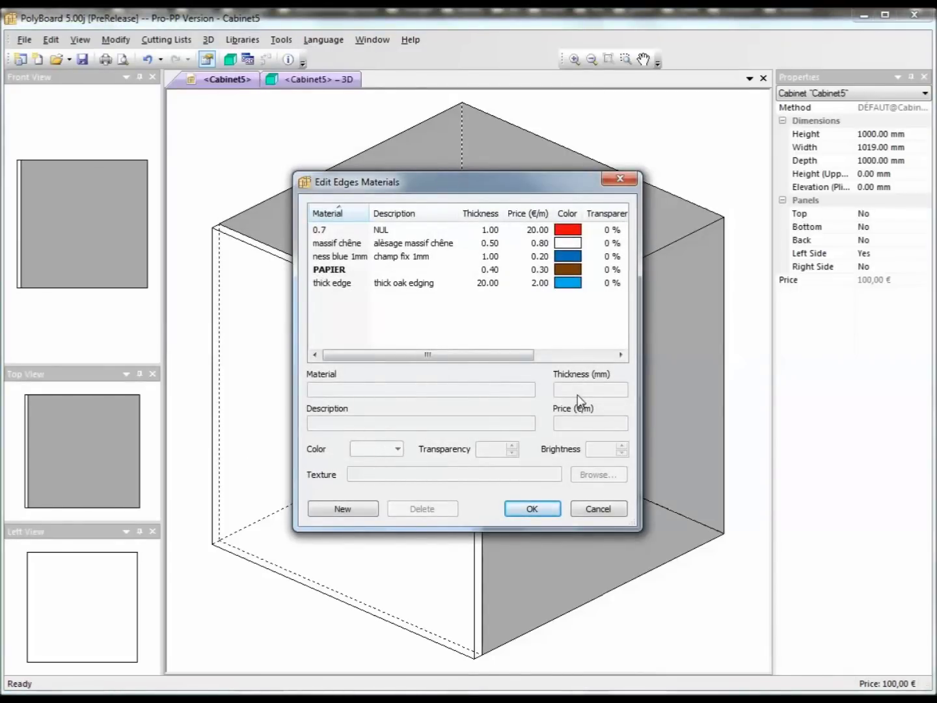
left_click(327, 283)
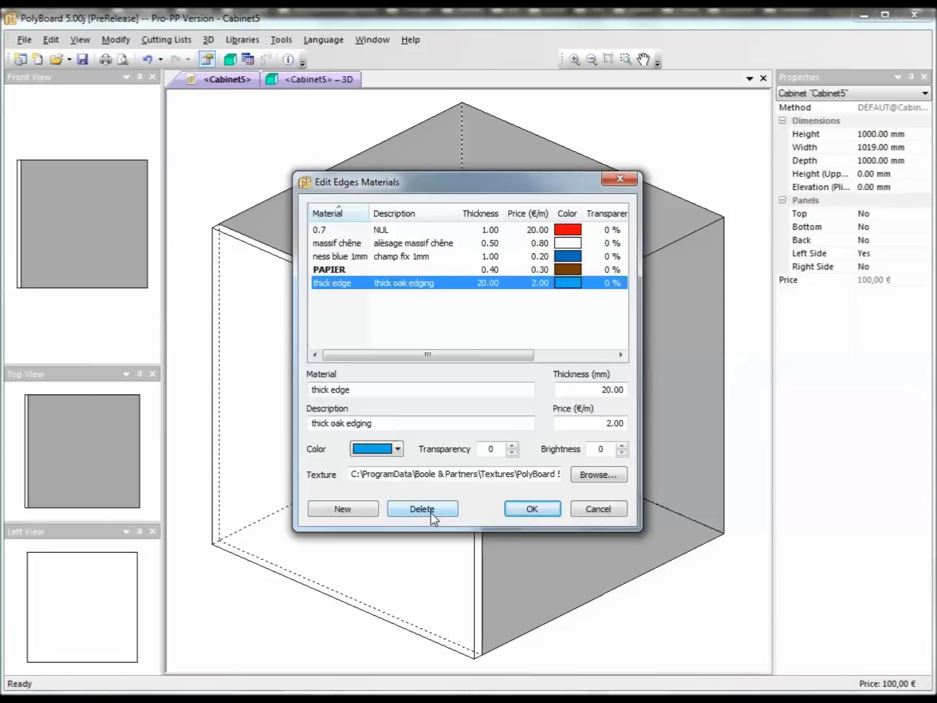
left_click(367, 510)
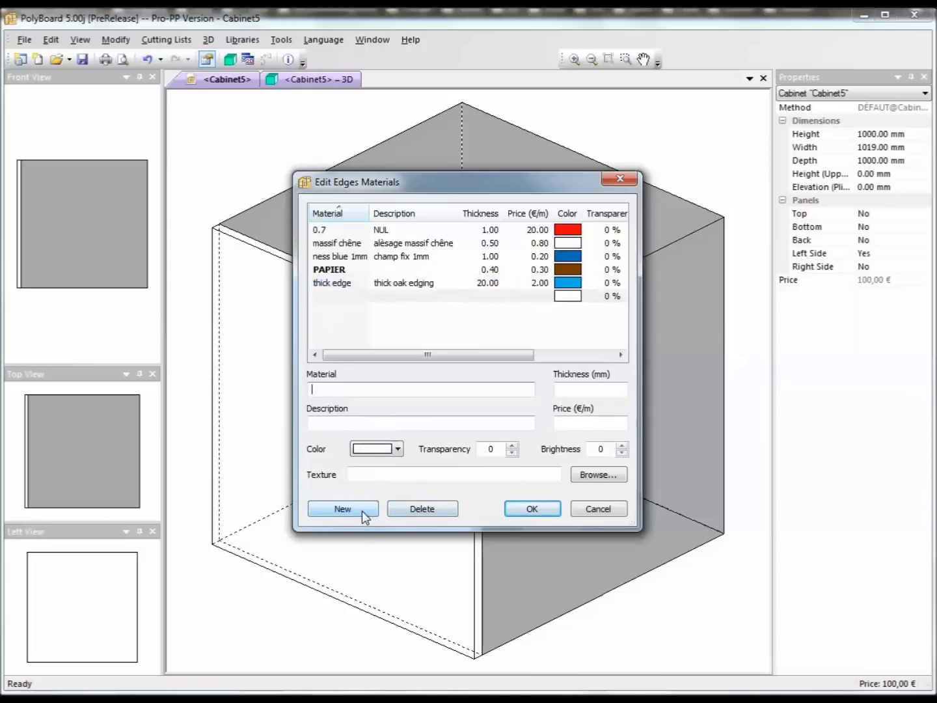
type("demo edi")
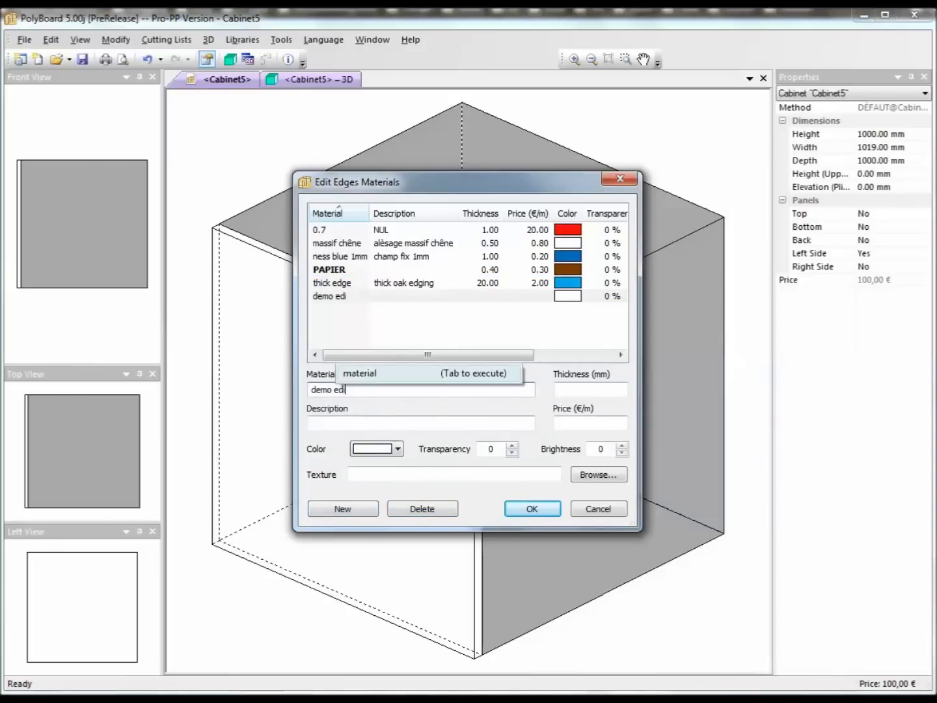
type("ng")
key("BackSpace")
key("BackSpace")
type("ging")
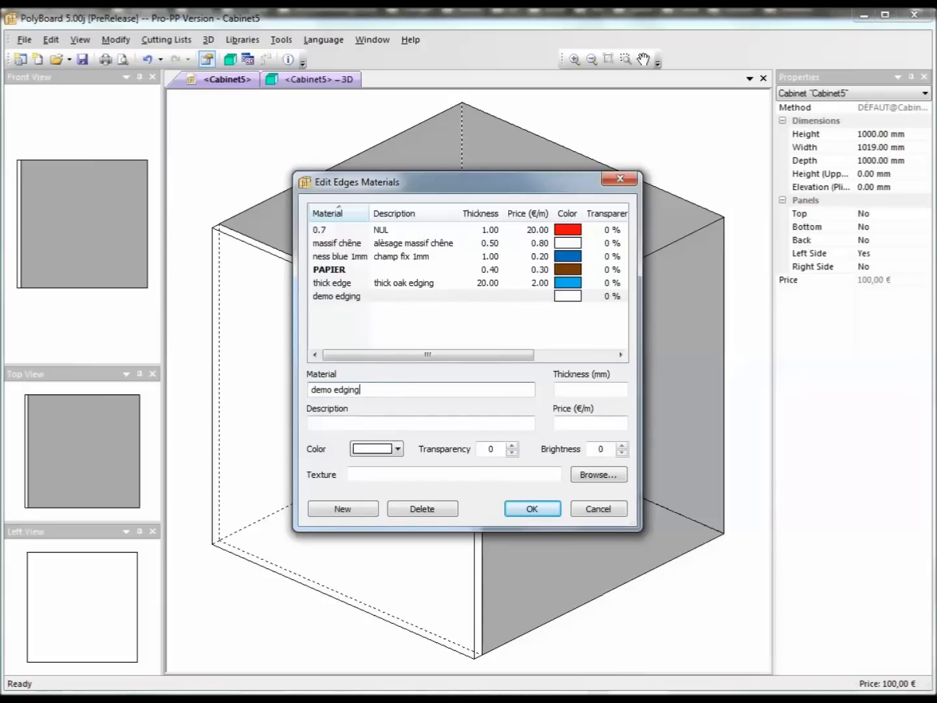
Set the demo edging's thickness to 1 mm and describe it as "demo edging 1mm"
left_click(603, 390)
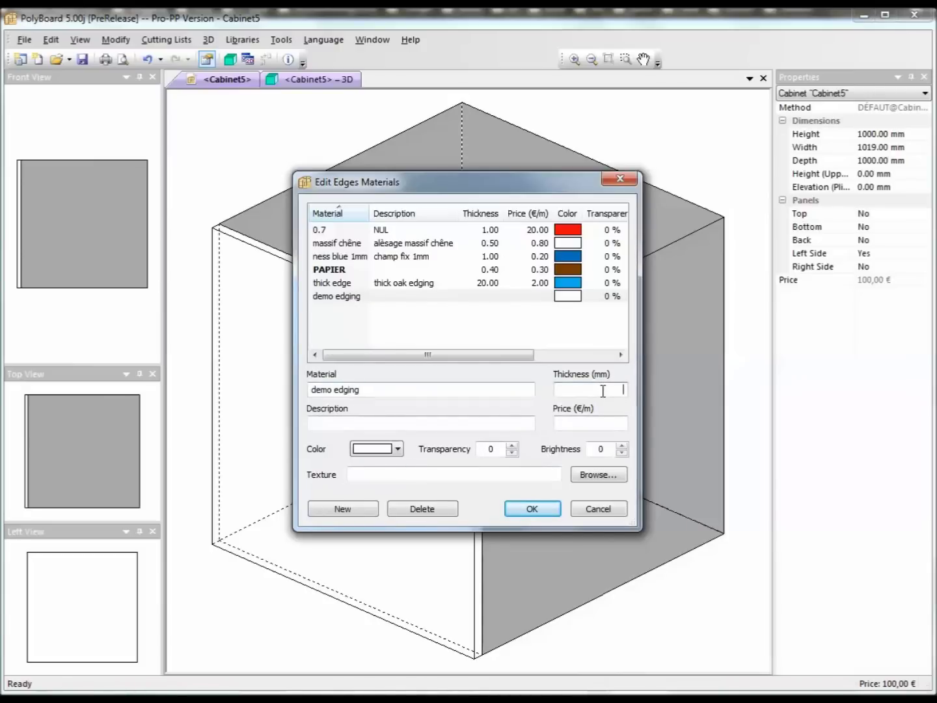
type("1")
left_click(367, 423)
type("demo")
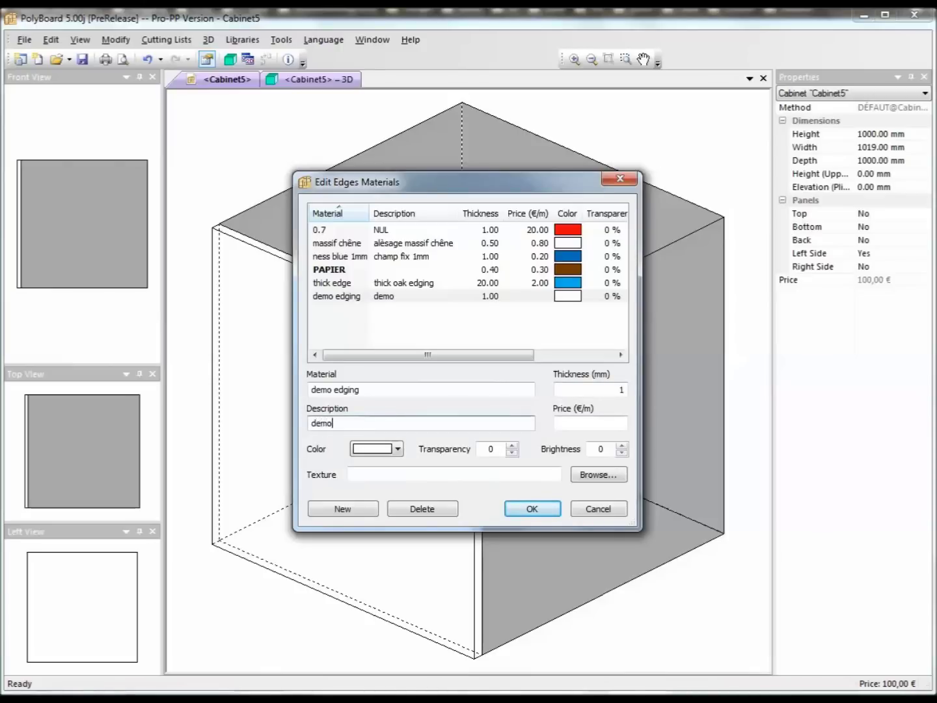
type(" edign")
key("BackSpace")
key("BackSpace")
type("g")
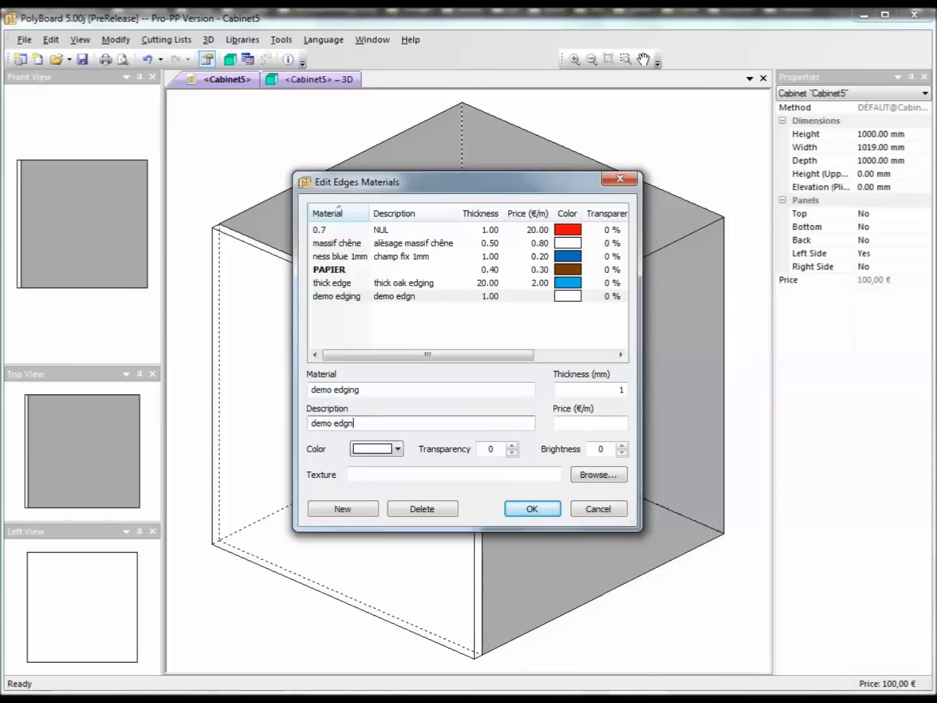
type("ing 1mm")
Set the demo edging's price to 10 €/m and its color to red, and save the edges library
left_click(596, 422)
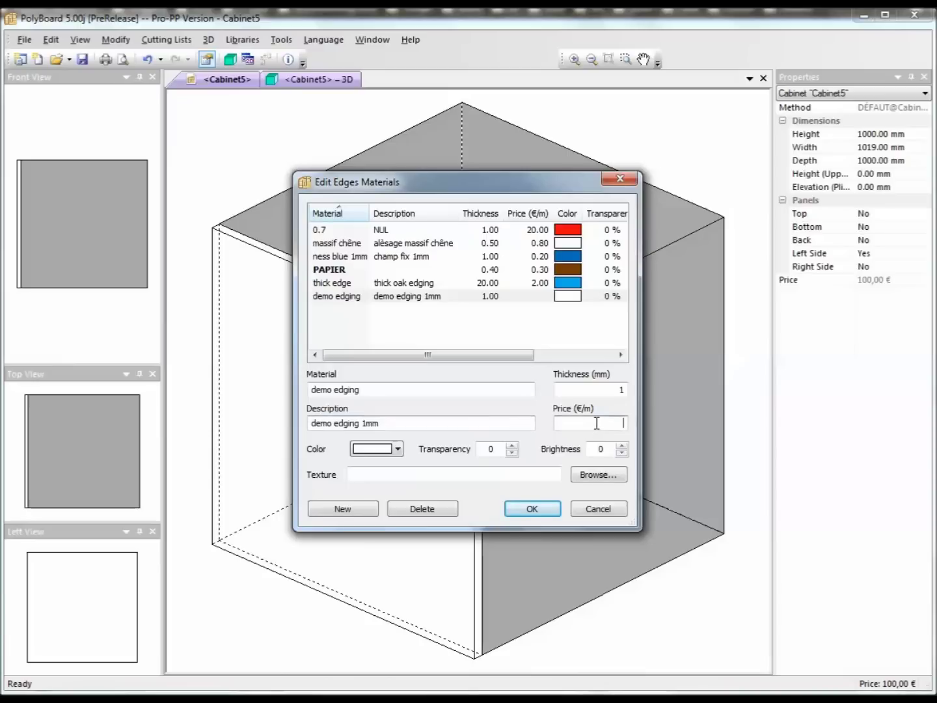
type("10")
left_click(397, 448)
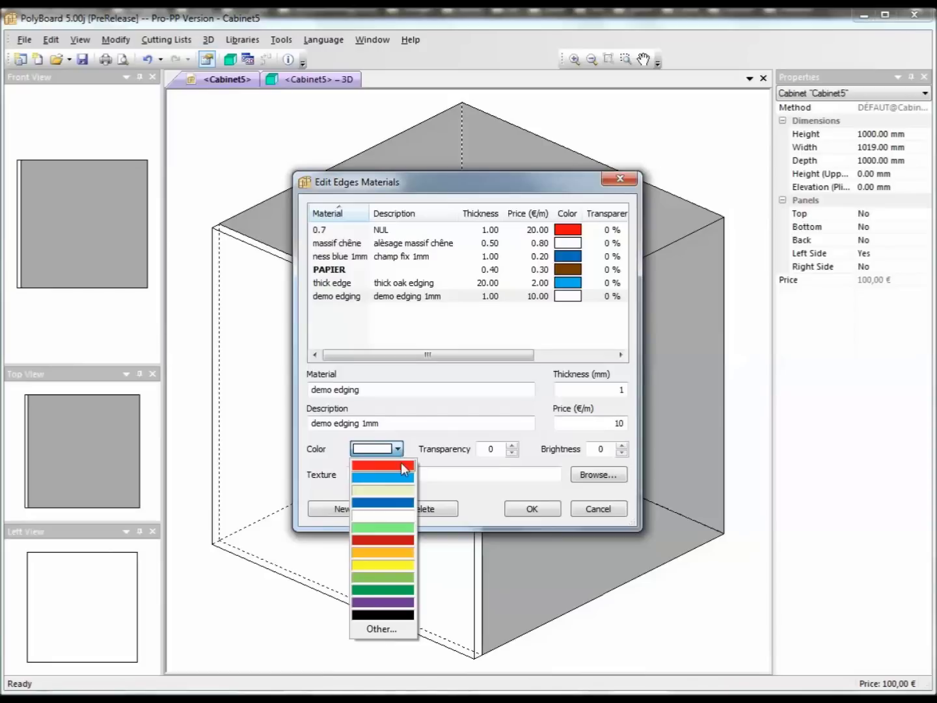
left_click(402, 465)
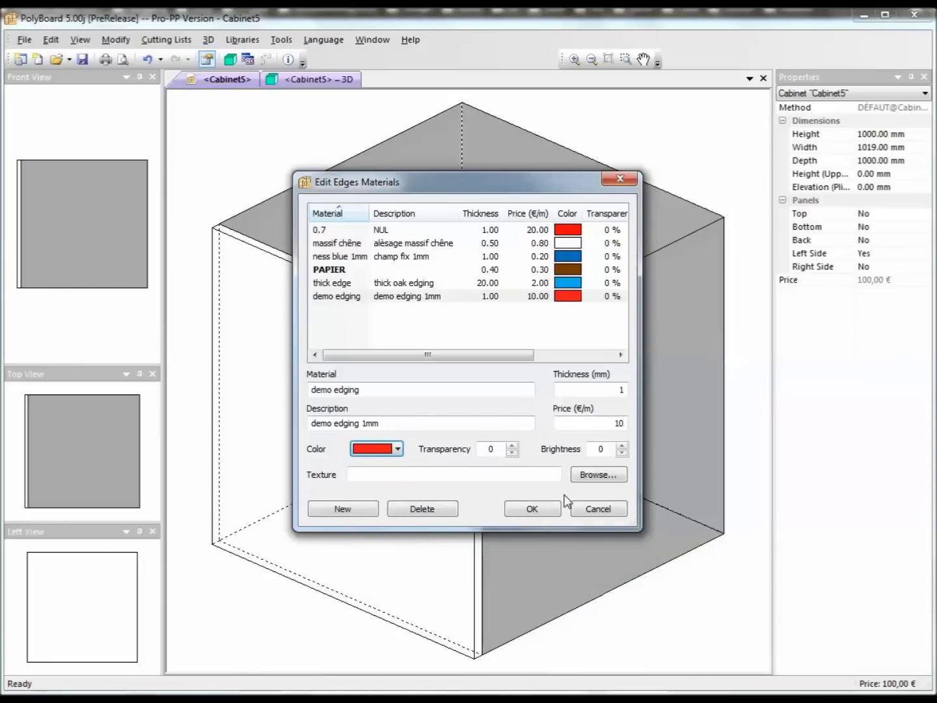
left_click(532, 510)
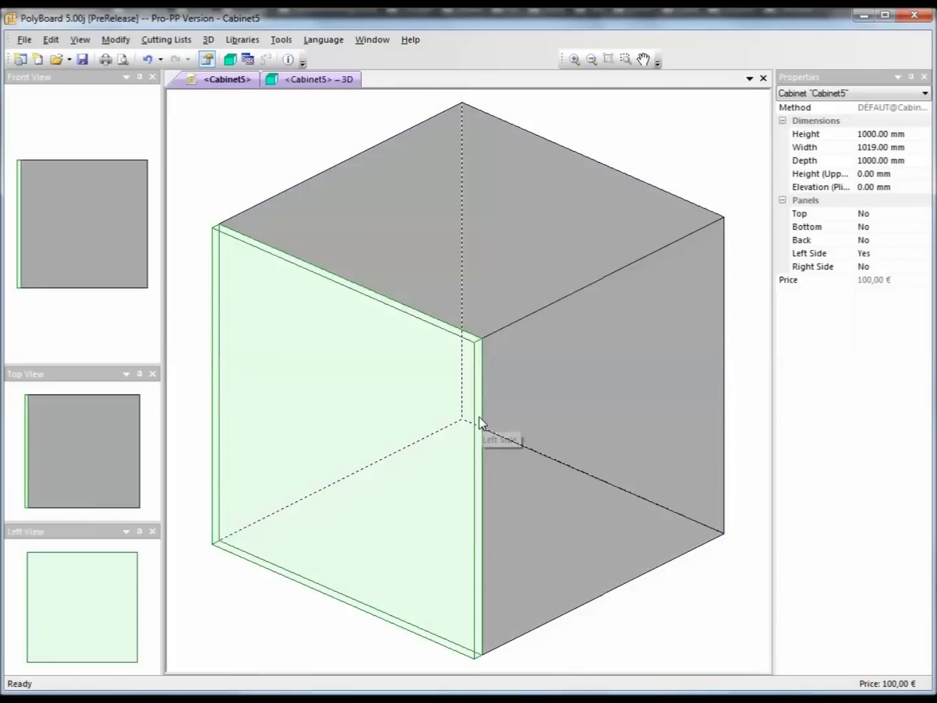
Apply the demo edging to the frontage edge of the left side panel
left_click(479, 416)
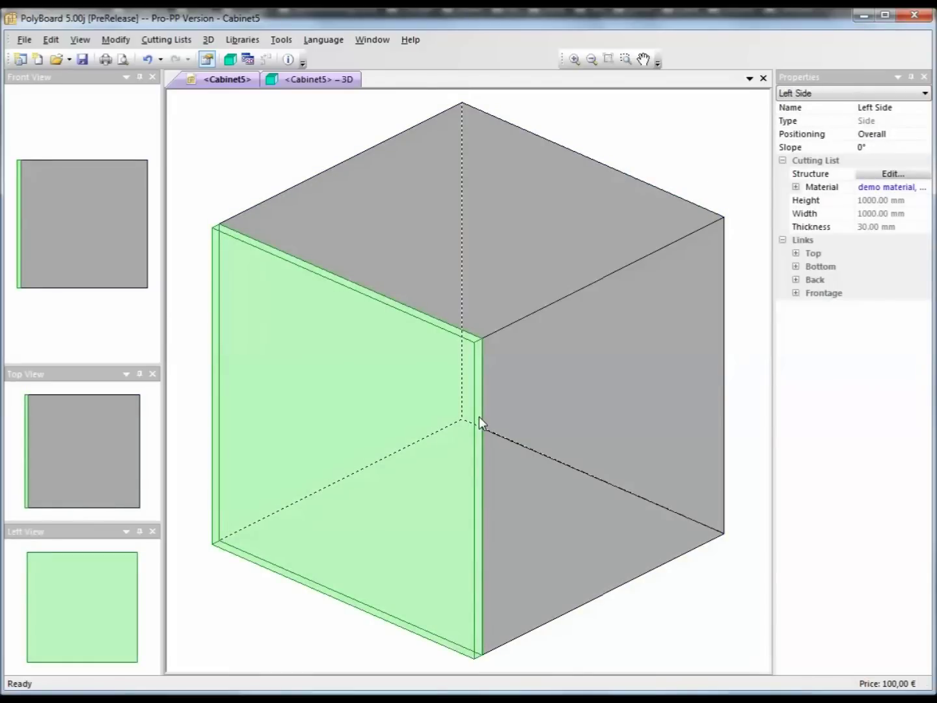
left_click(795, 293)
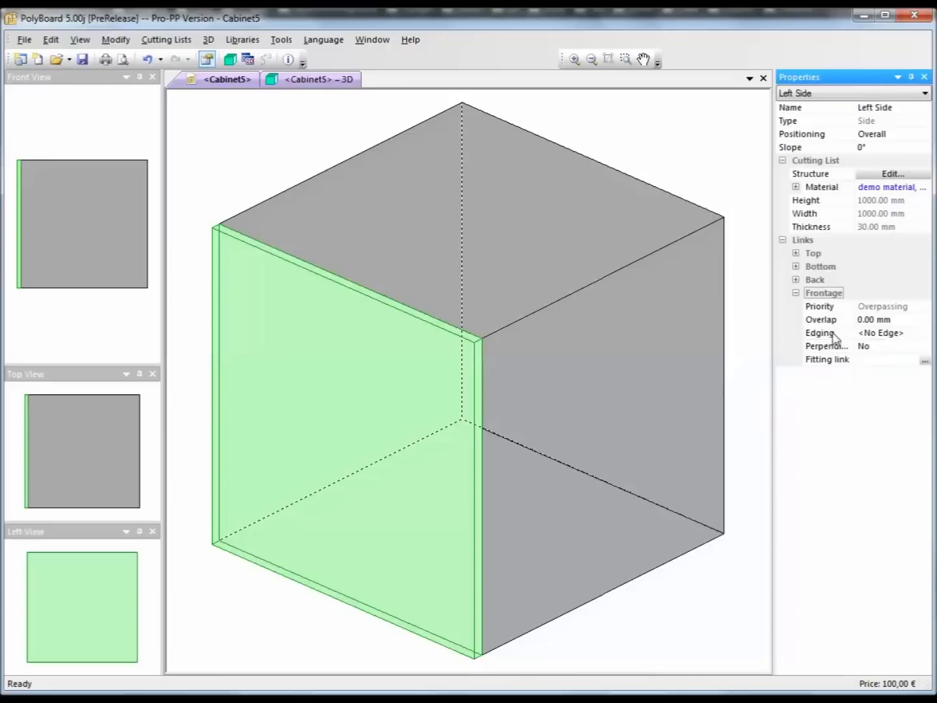
left_click(884, 333)
left_click(883, 333)
left_click(883, 333)
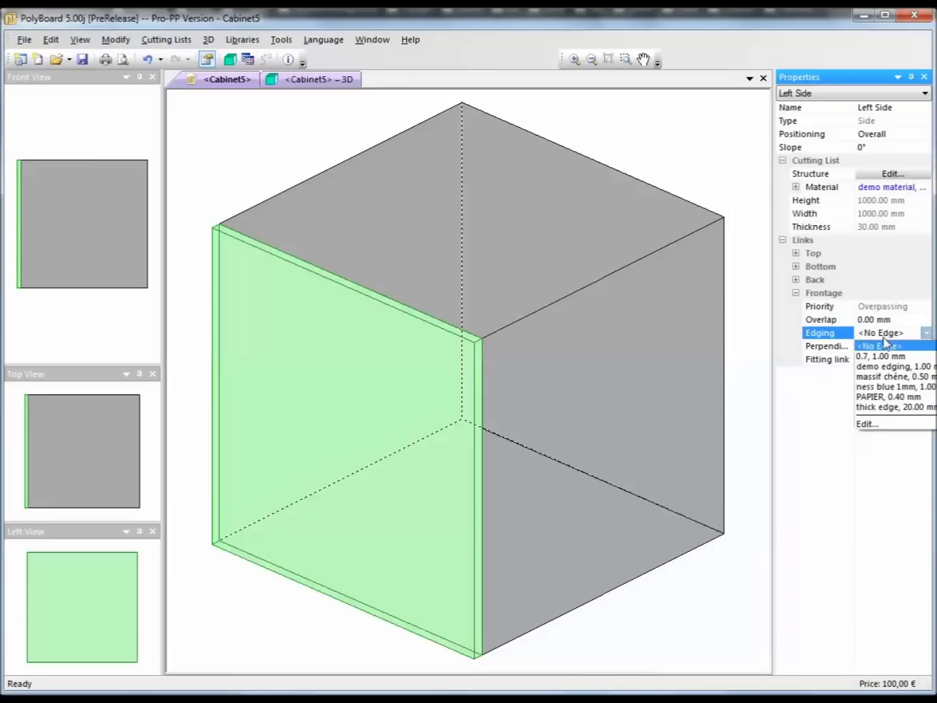
left_click(893, 368)
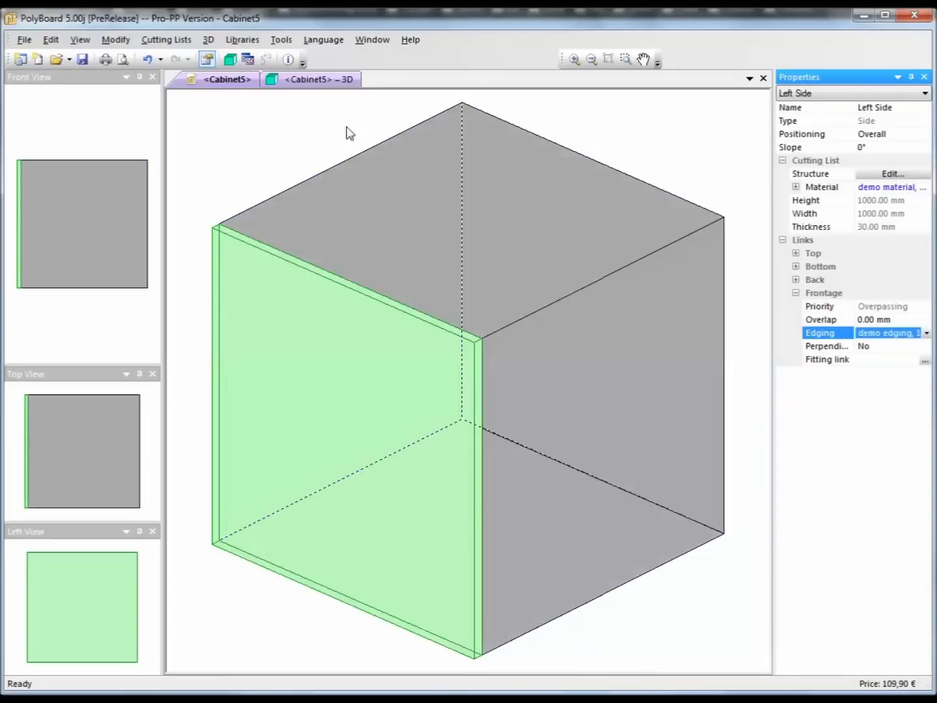
Examine the front edging of the left side panel in the 3D rendering, and return to the cabinet drawing
left_click(339, 80)
left_click_drag(543, 336, 560, 362)
scroll(646, 375, "up", 3)
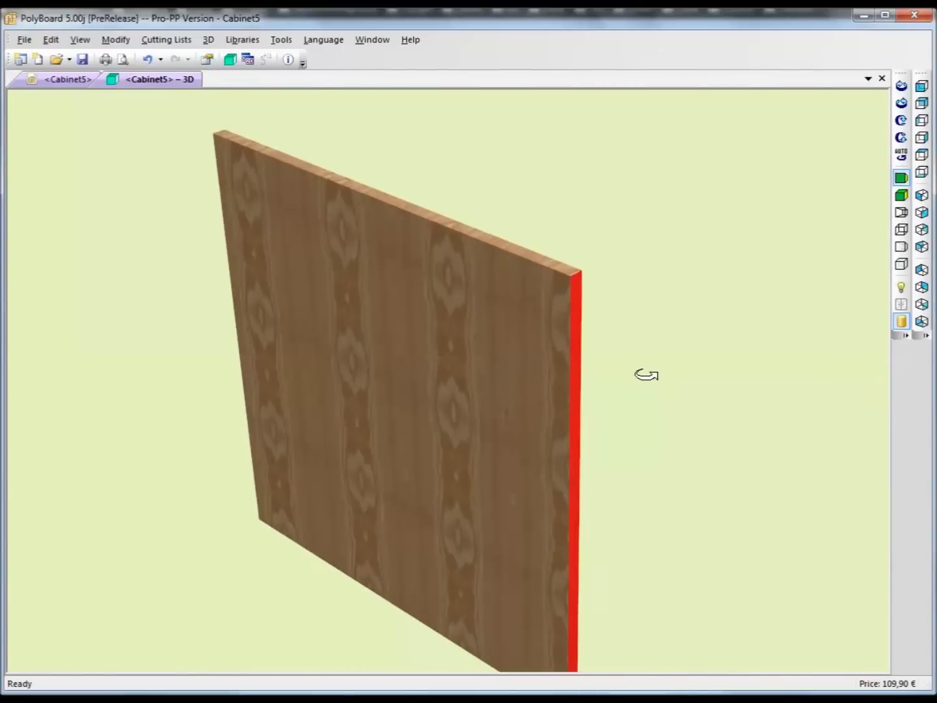
left_click_drag(646, 374, 676, 361)
left_click(71, 79)
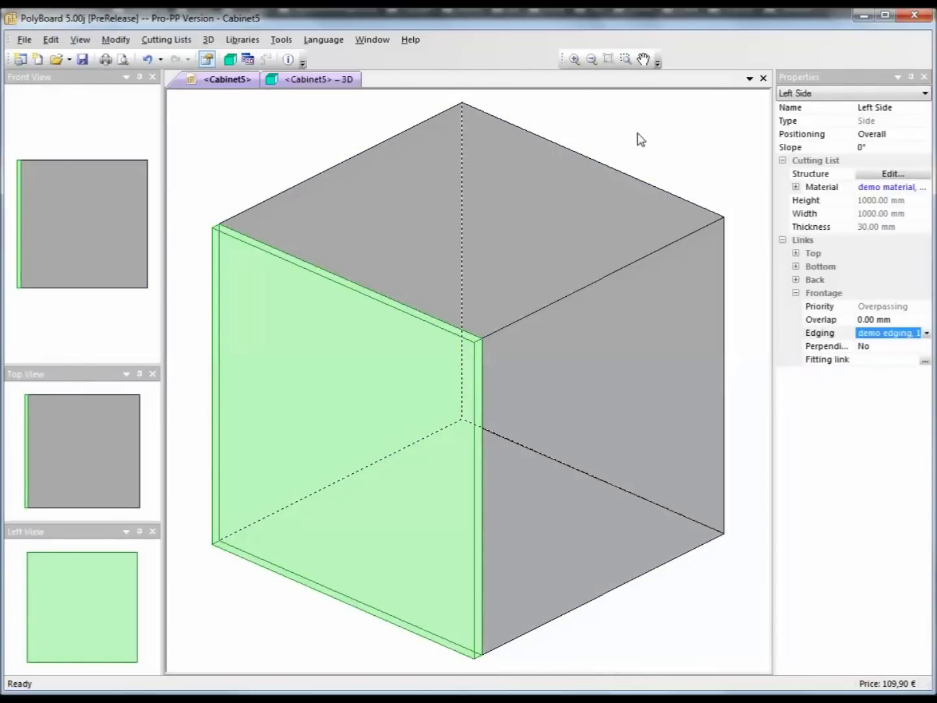
left_click(641, 139)
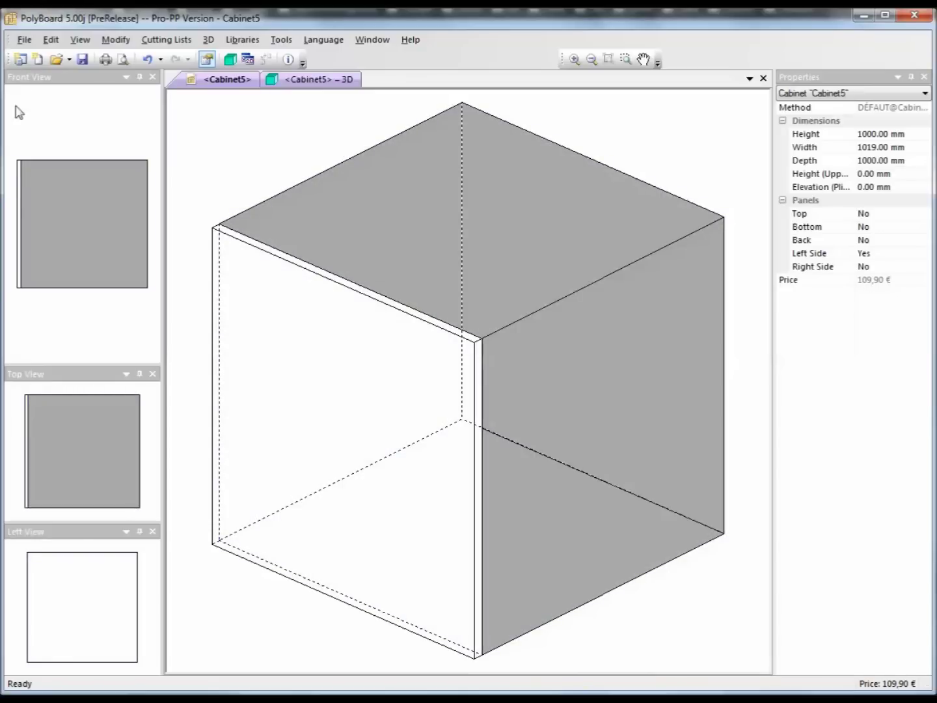
Review the cutting list and price recapitulatory on page 2 of the print preview, and close the preview
left_click(24, 40)
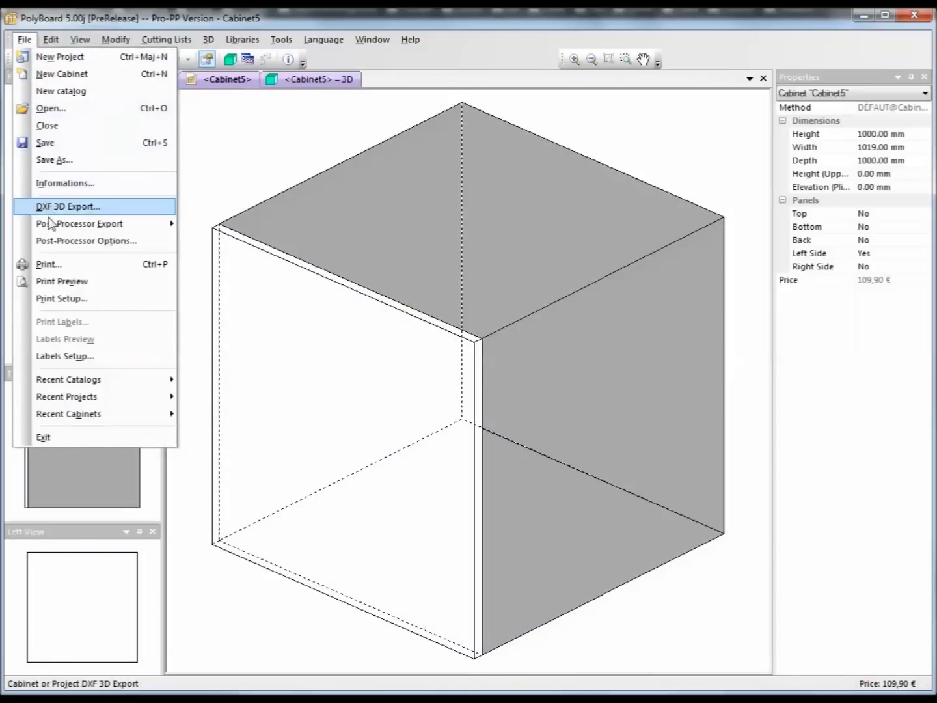
left_click(64, 281)
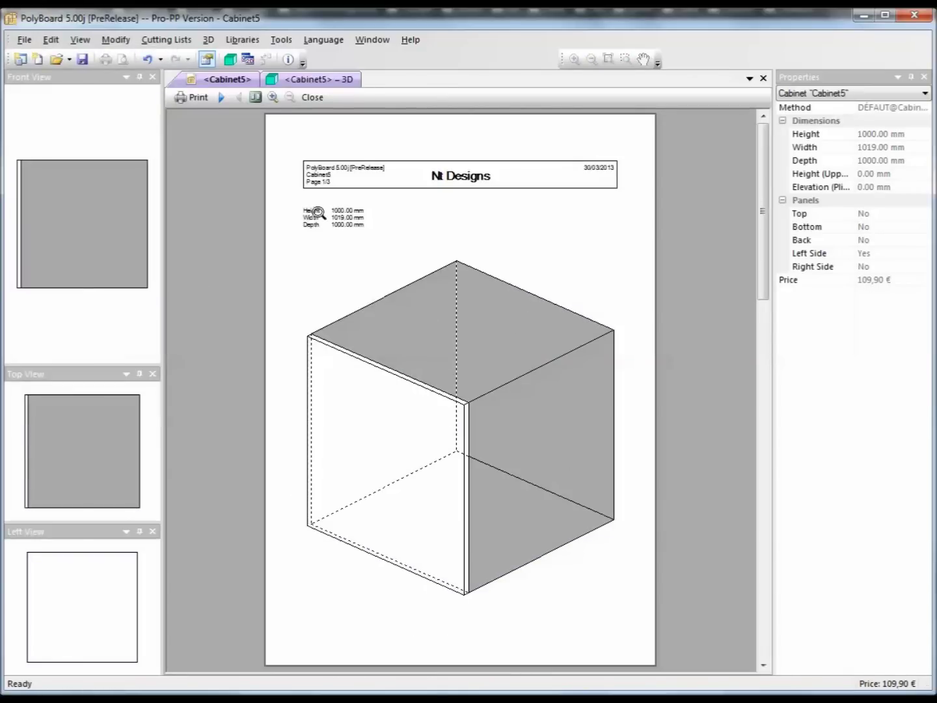
left_click(221, 97)
left_click(384, 266)
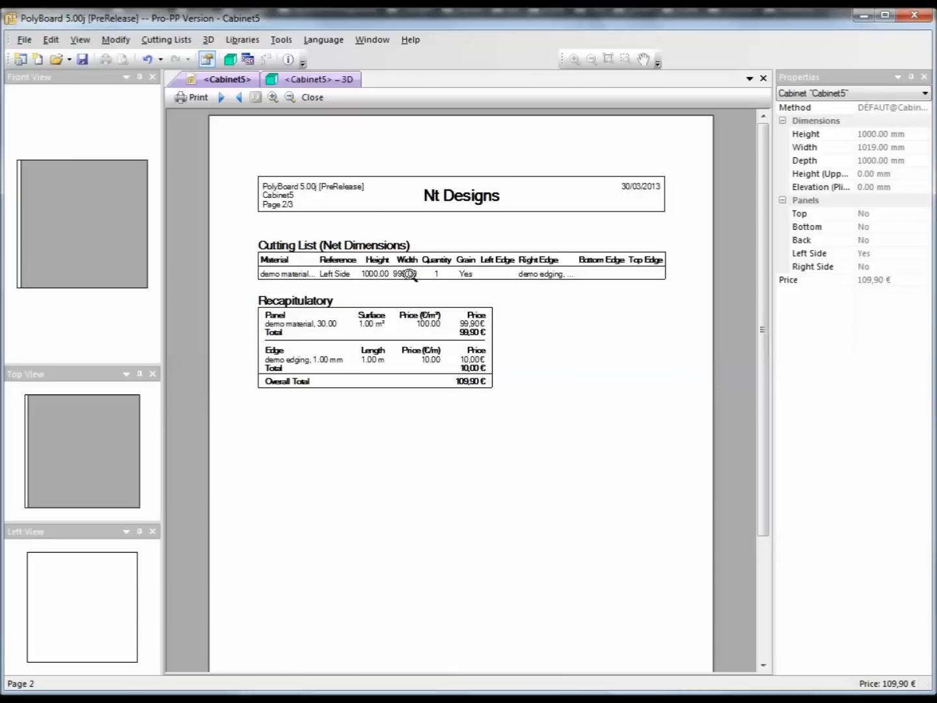
left_click(314, 96)
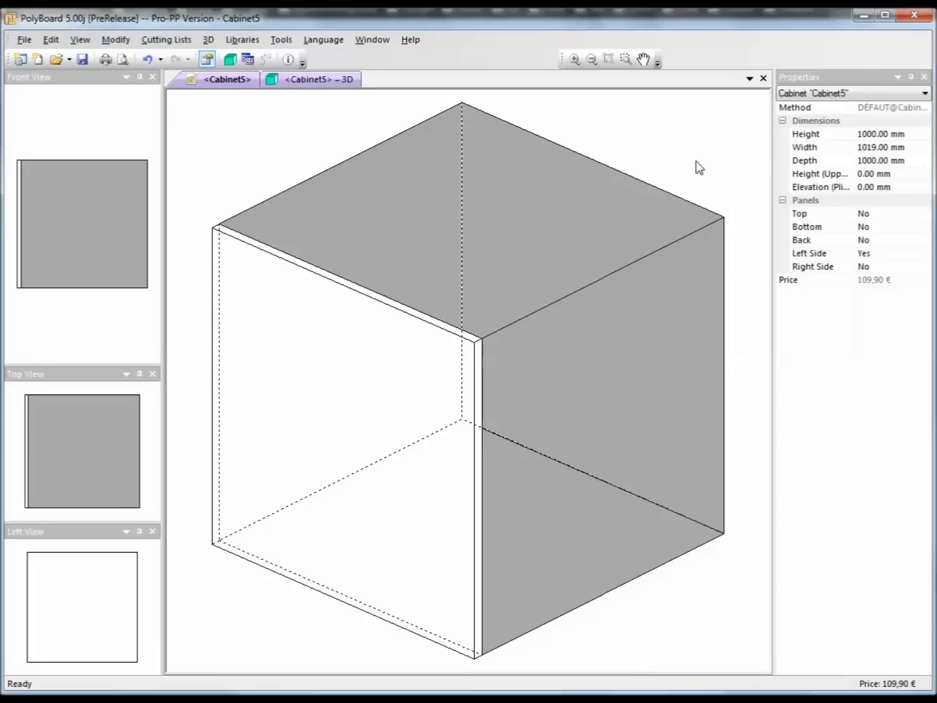
left_click(539, 168)
left_click(361, 147)
left_click(337, 280)
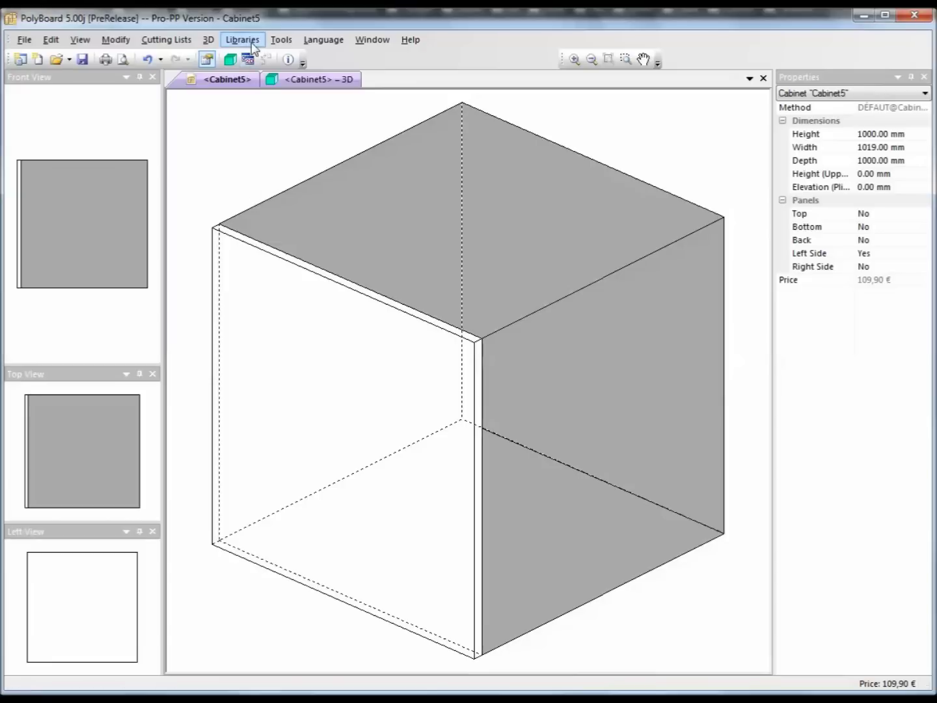
Create a new fitting named "demo handle" in the single panel fittings library
left_click(252, 40)
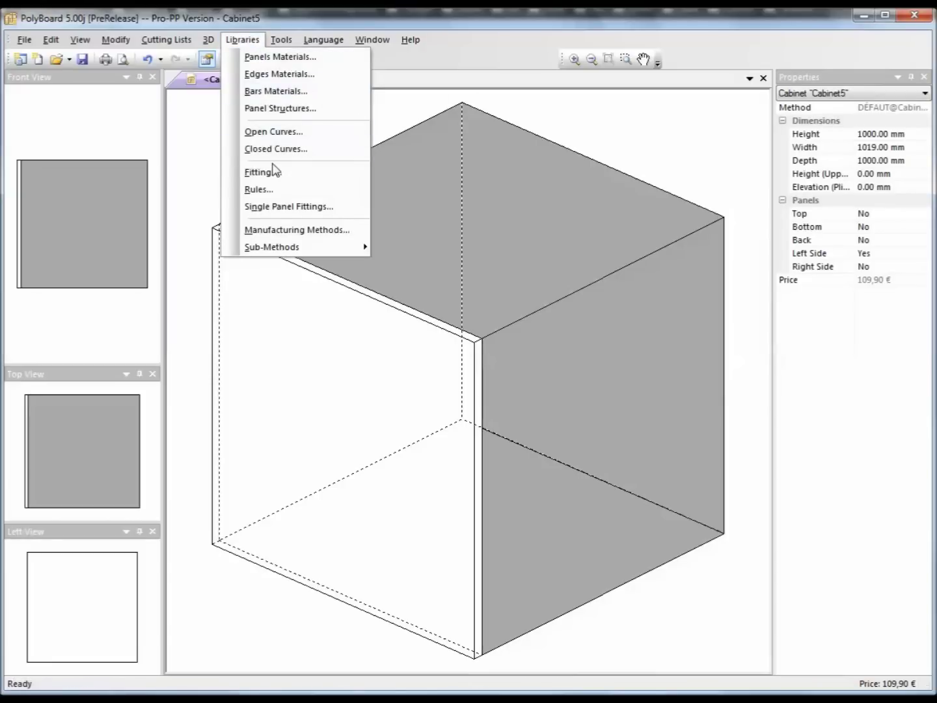
left_click(284, 207)
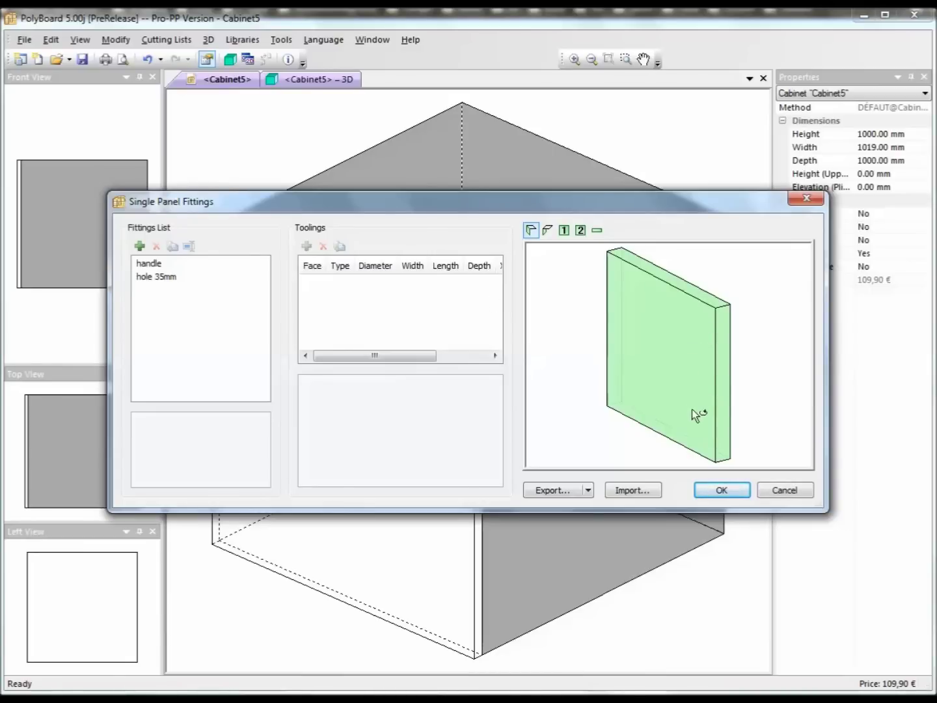
left_click(139, 246)
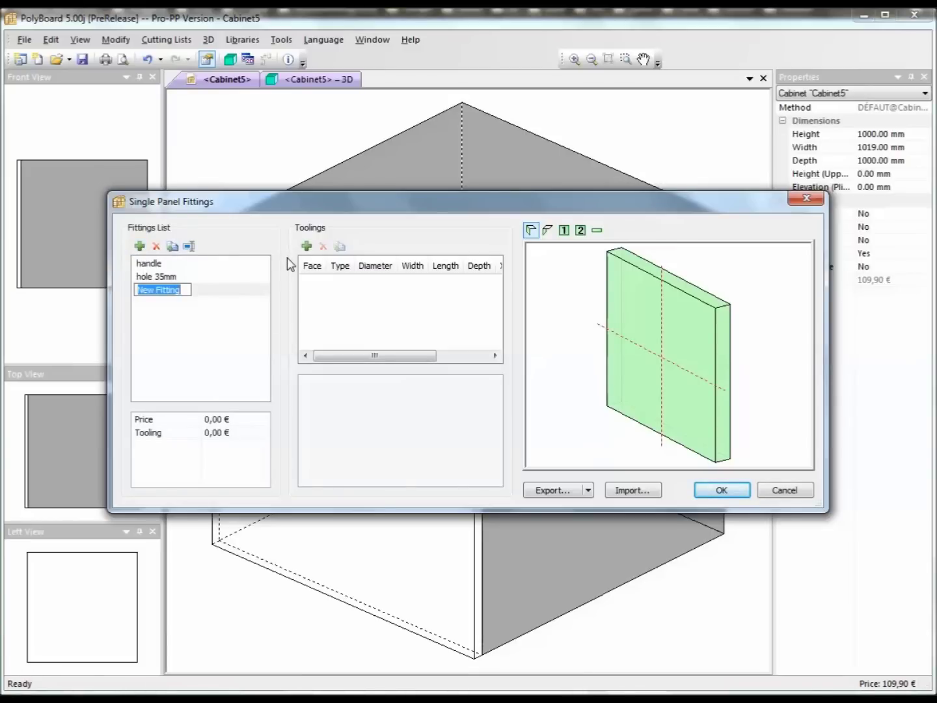
type("handle")
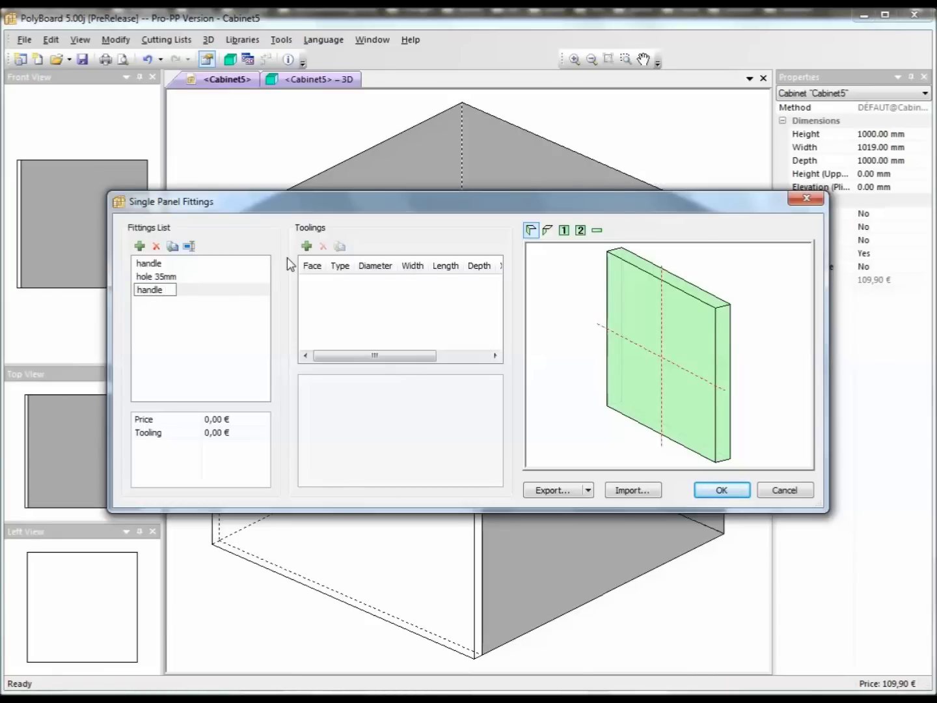
key("BackSpace")
key("BackSpace")
key("BackSpace")
key("BackSpace")
key("BackSpace")
key("BackSpace")
type("demo handle")
Set the price of the demo handle fitting to 20 €
left_click(247, 420)
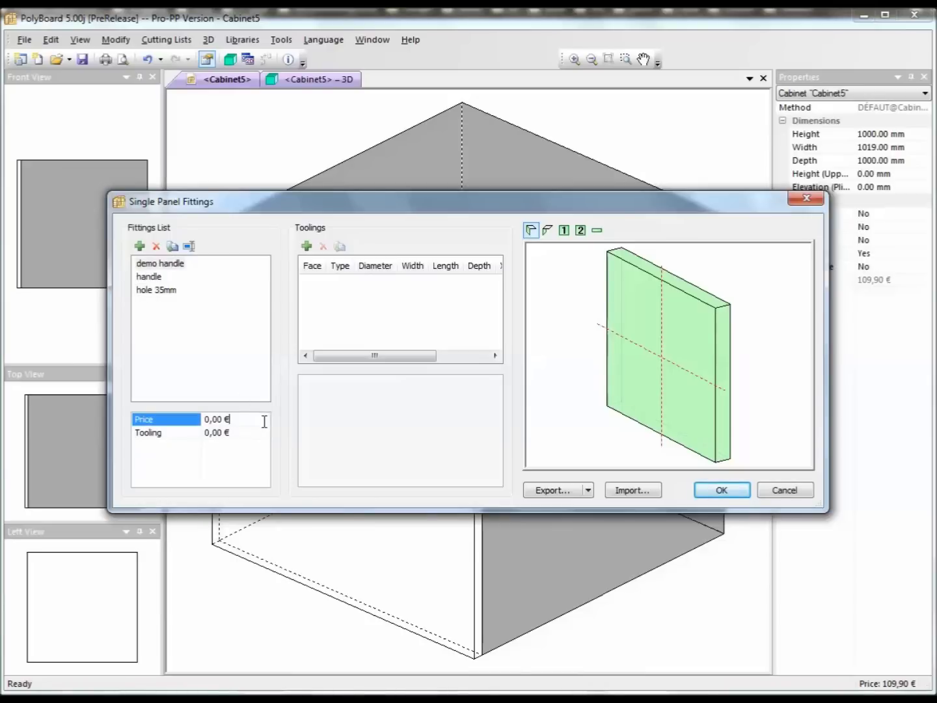
left_click(214, 419)
type("20")
key("Tab")
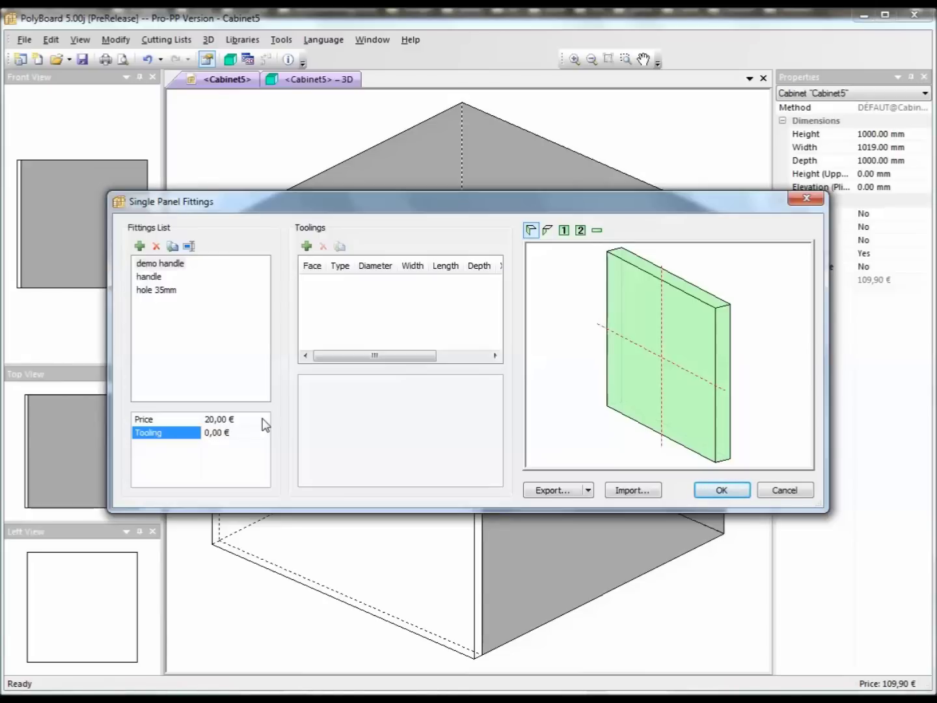
Add a tooling on Face 1 of the demo handle fitting and set its type to Groove
left_click(307, 247)
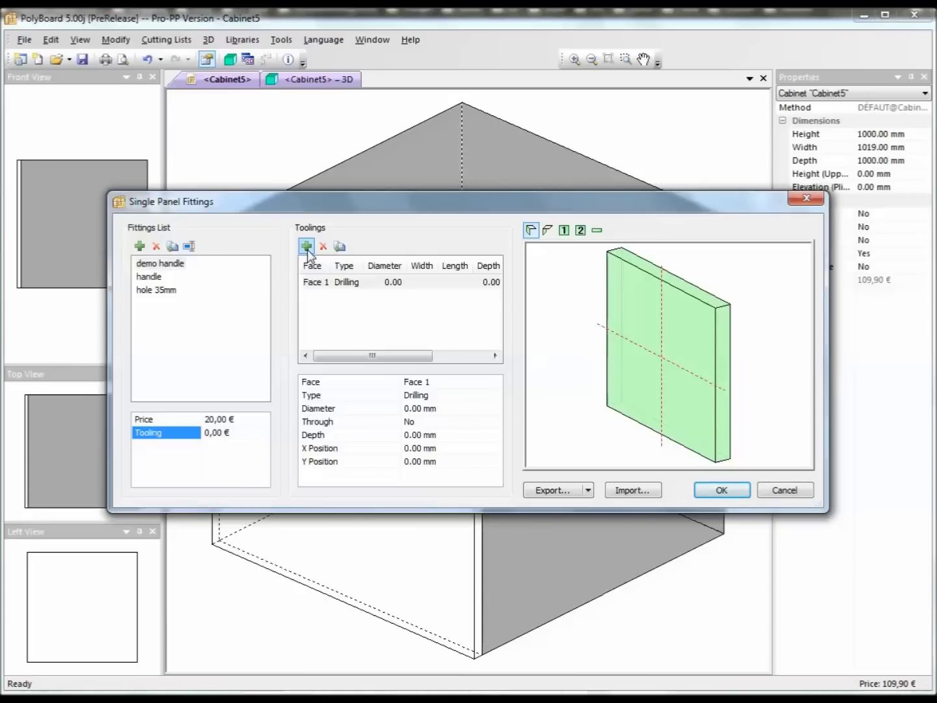
left_click(446, 396)
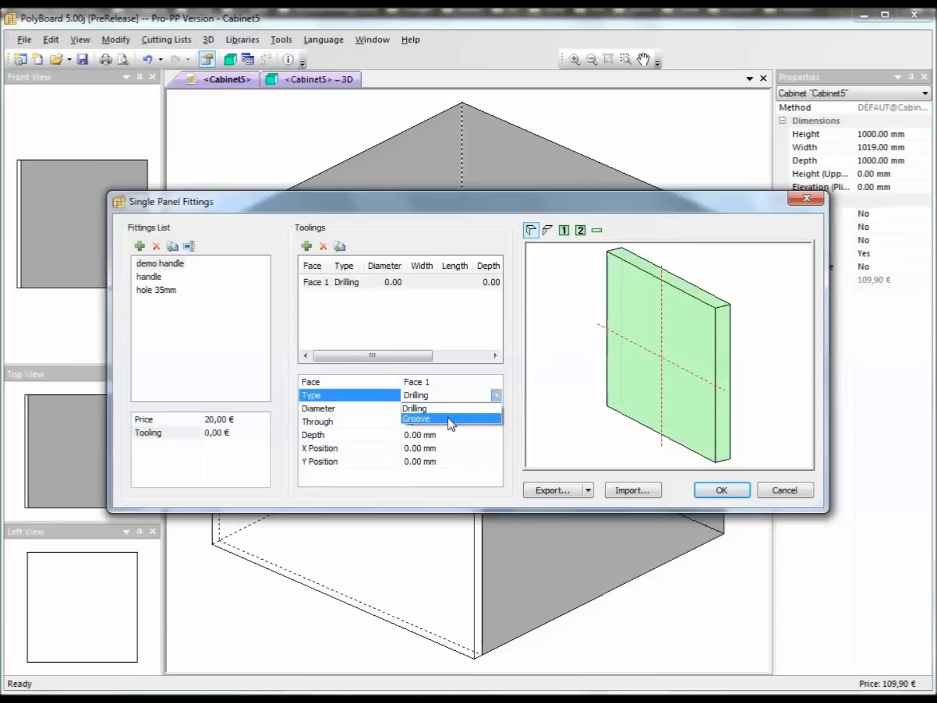
left_click(447, 417)
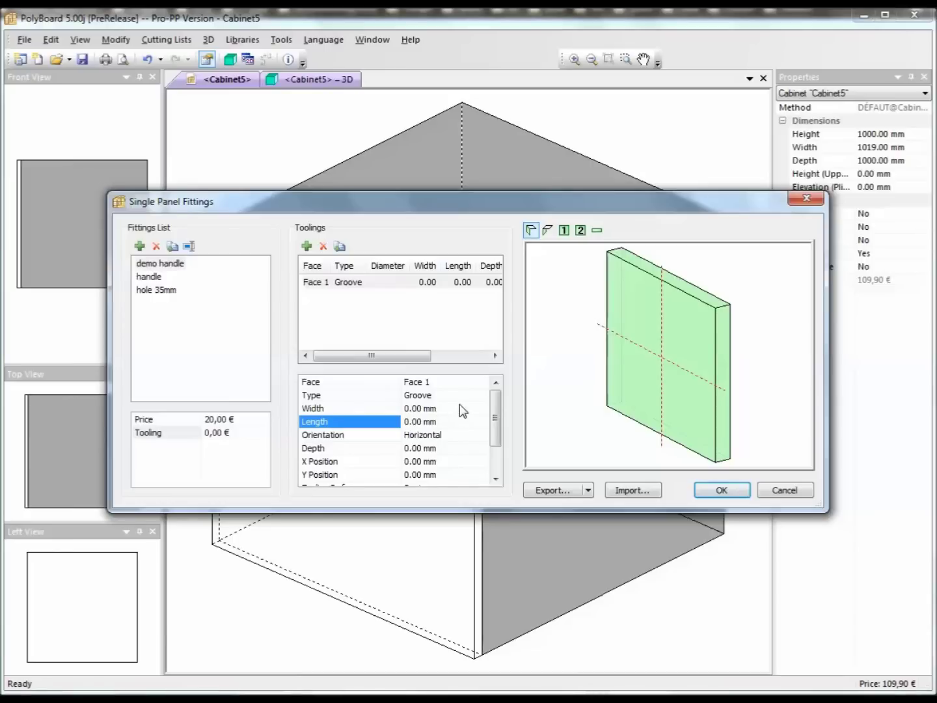
Set the demo handle's groove to 30 mm width, 60 mm length and 25 mm depth, and save the fitting
left_click(460, 404)
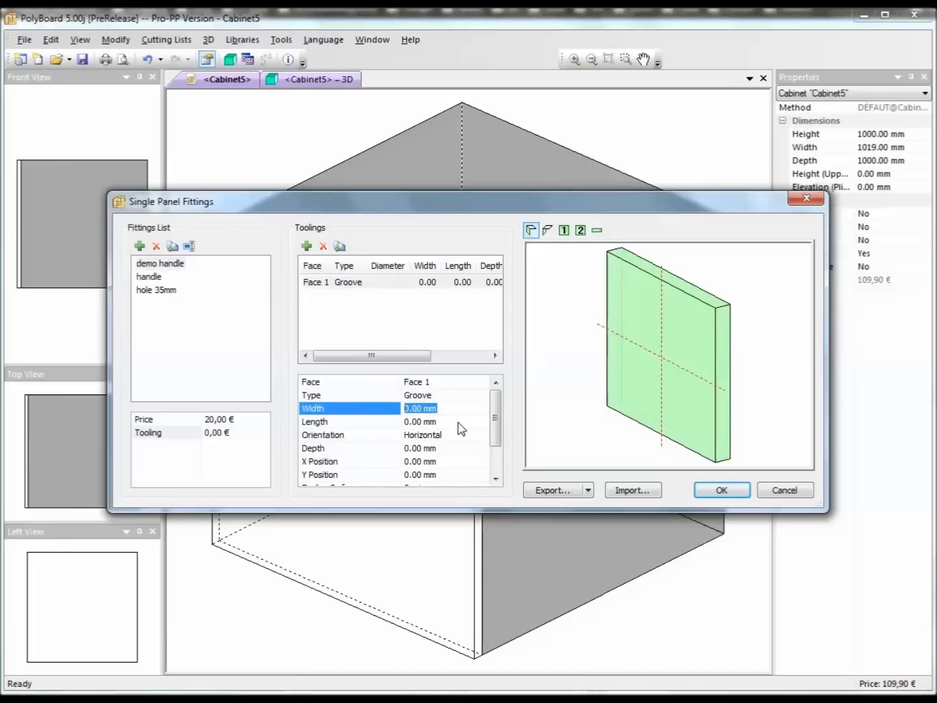
type("30")
left_click(460, 421)
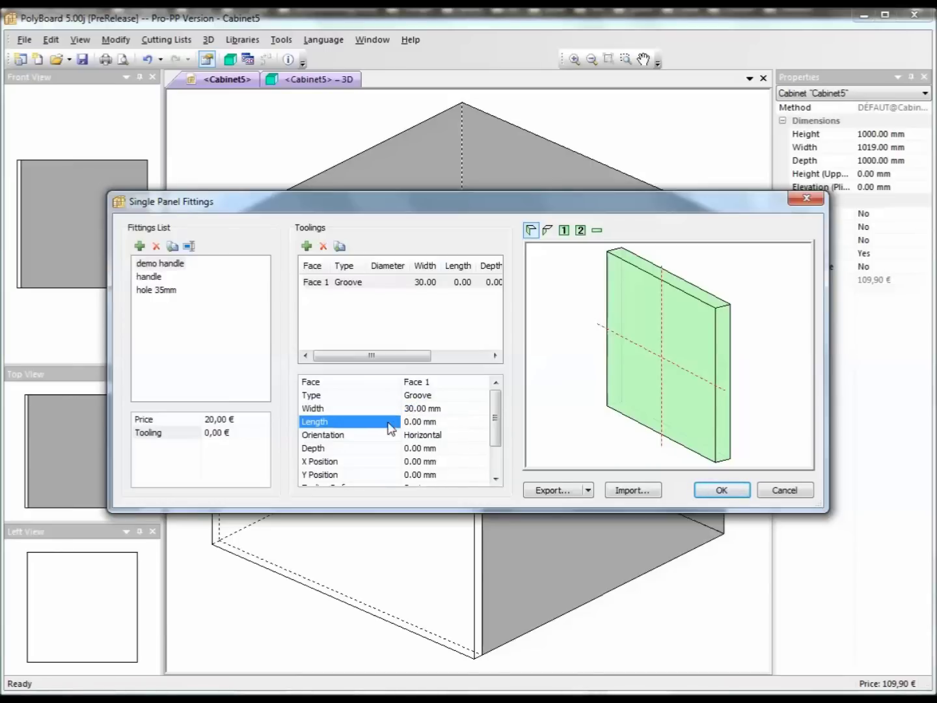
type("60")
left_click(449, 450)
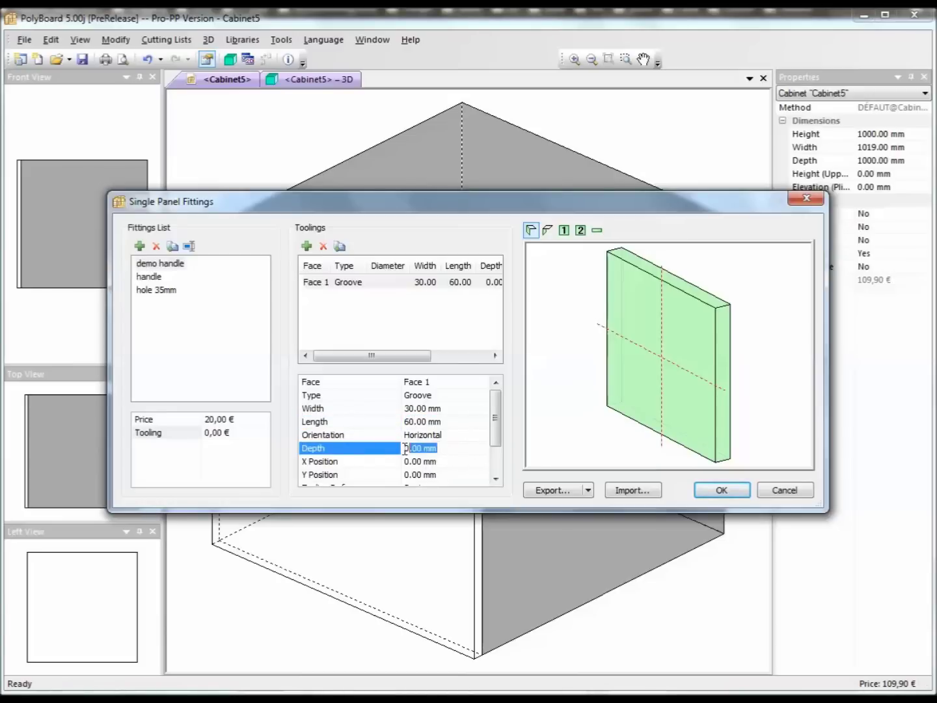
type("2")
left_click(462, 465)
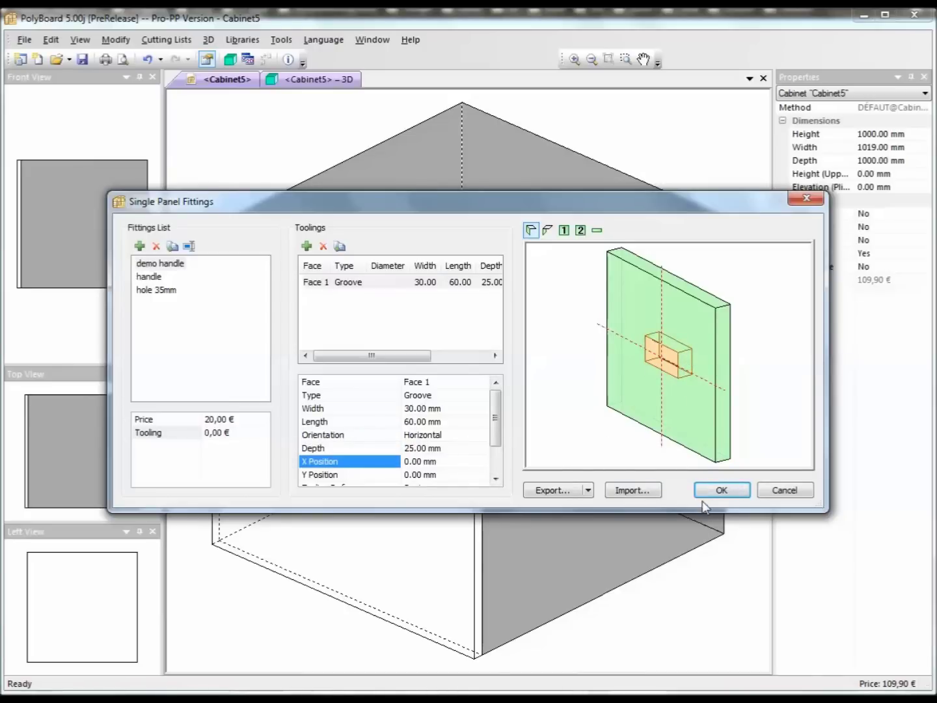
scroll(705, 506, "down", 2)
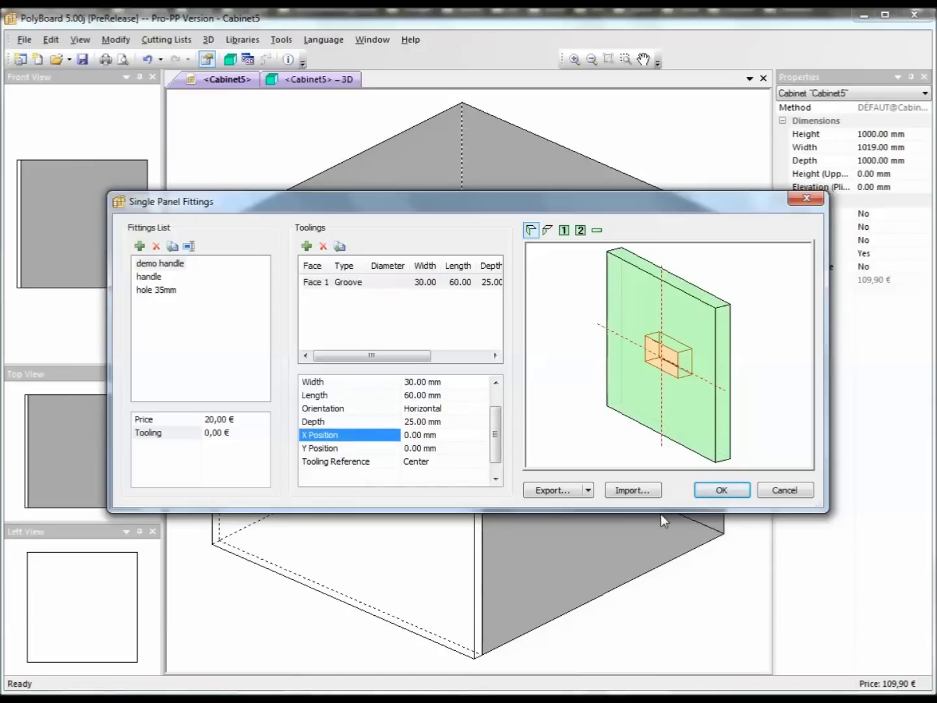
left_click(704, 493)
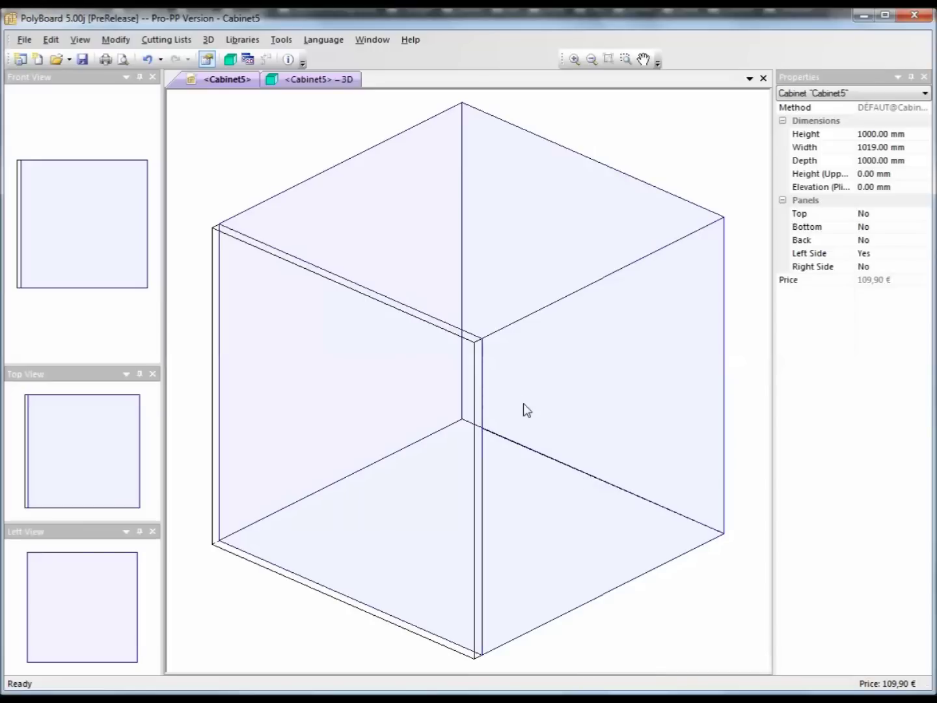
Add a single panel fitting to the cabinet's left side panel and set it to demo handle
left_click(479, 375)
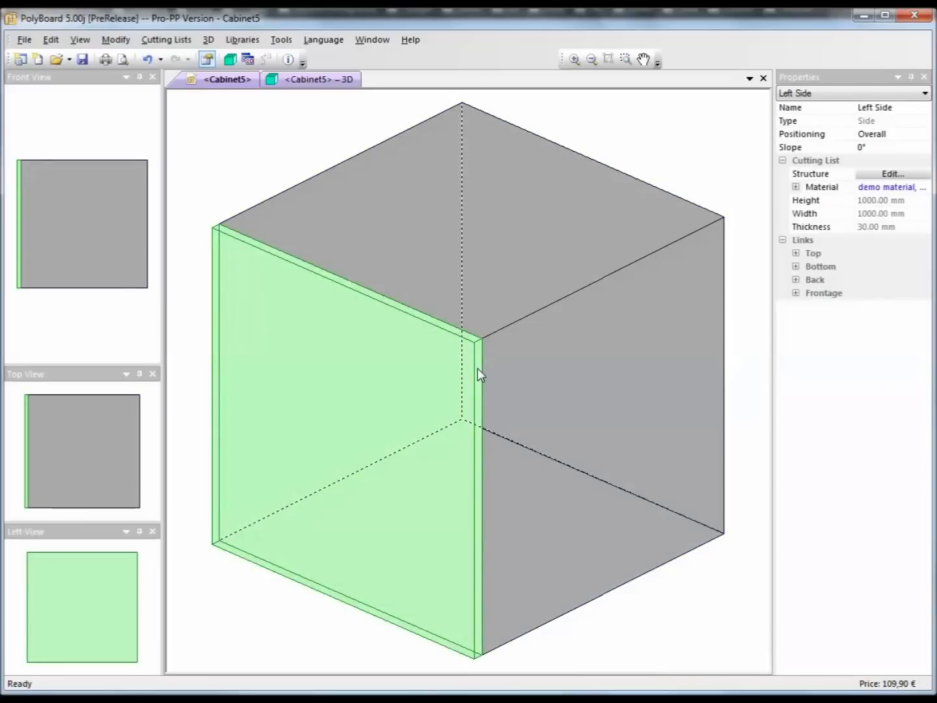
left_click(882, 174)
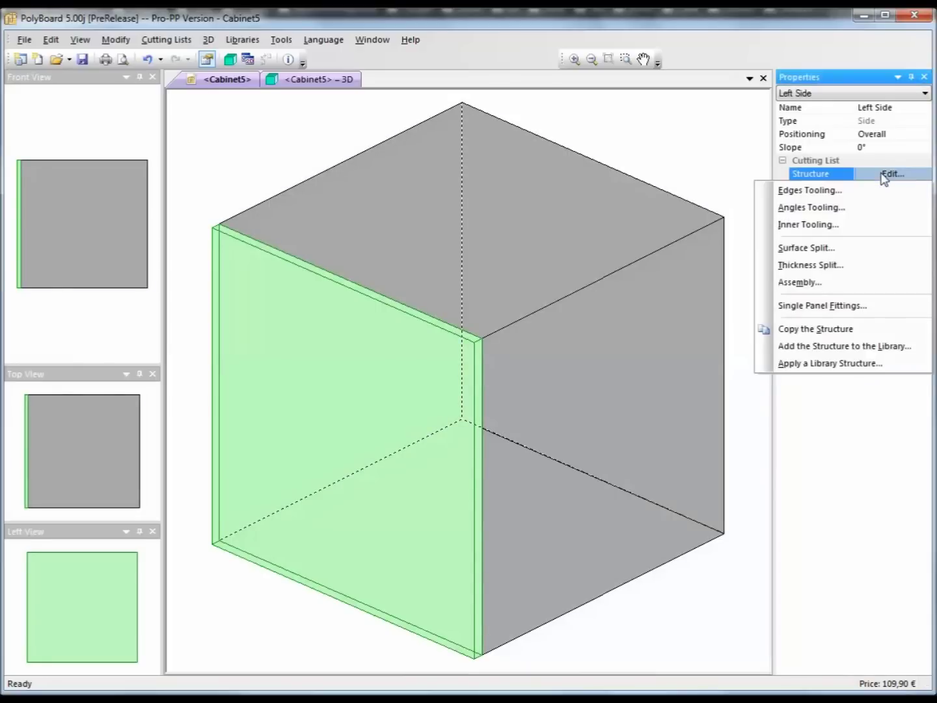
left_click(835, 306)
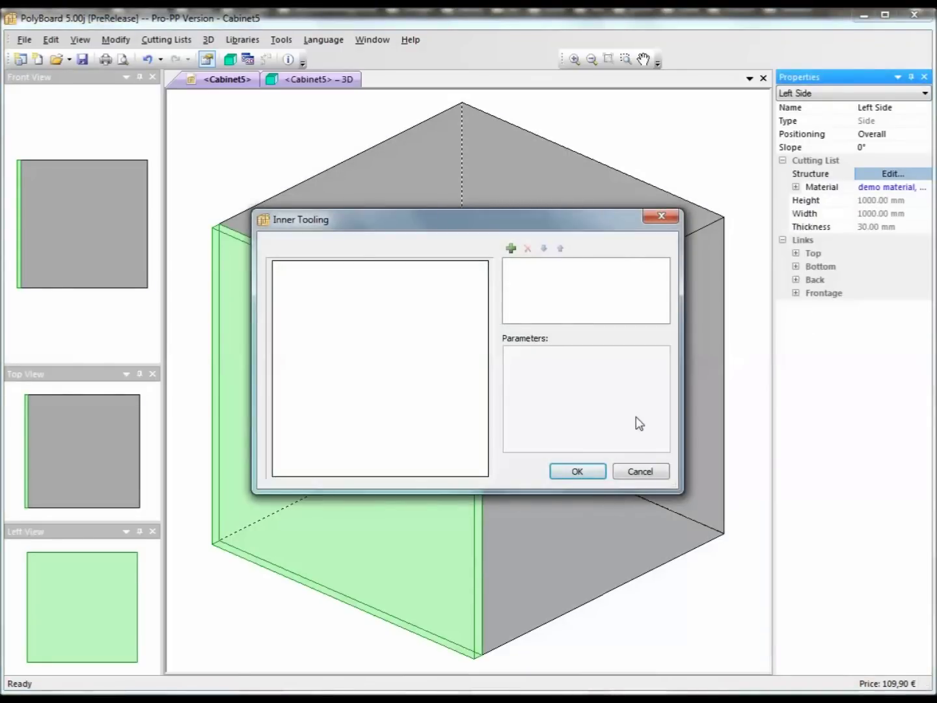
left_click(511, 249)
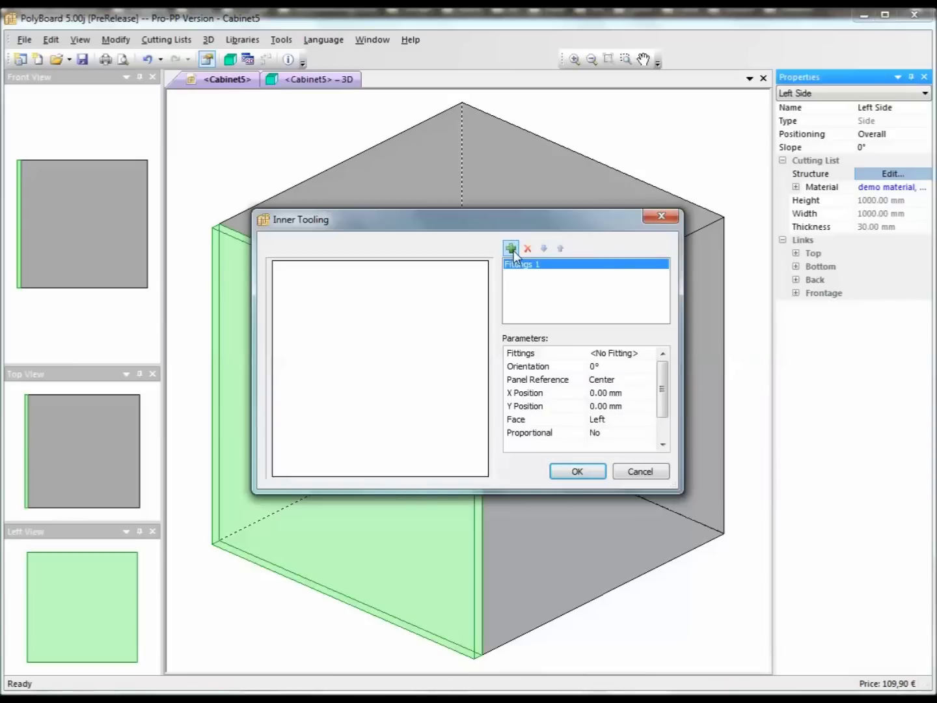
left_click(617, 354)
left_click(618, 354)
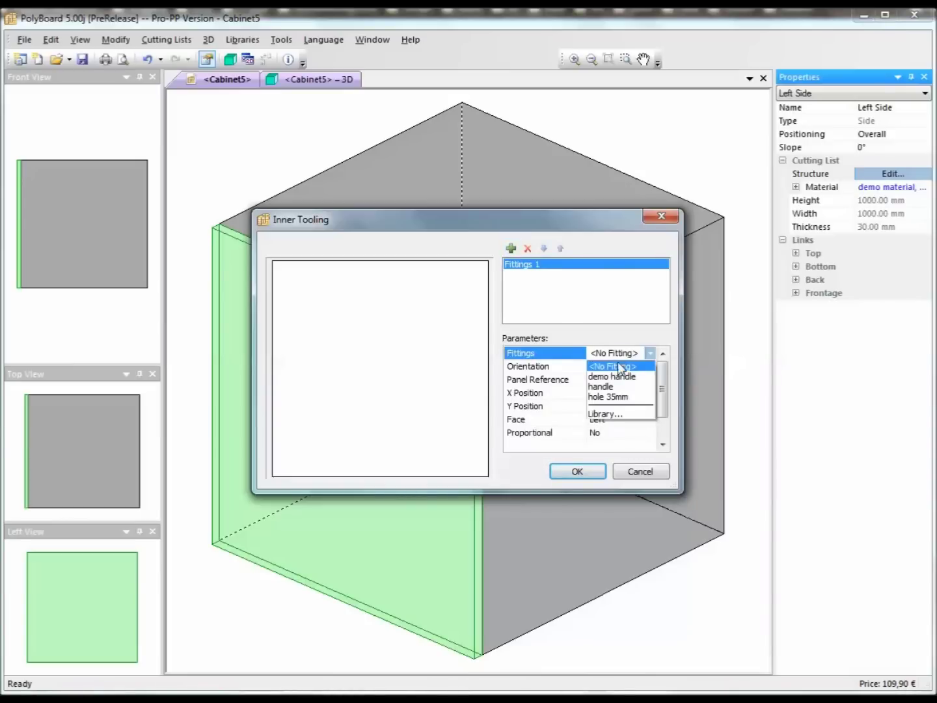
left_click(618, 378)
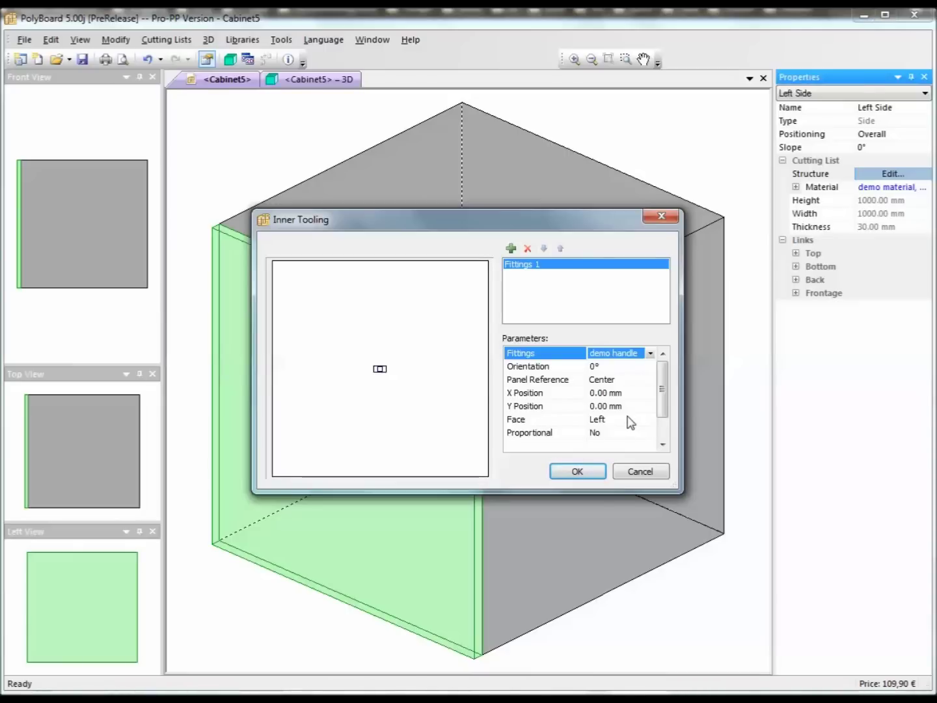
Reference the handle fitting from the middle of the panel's right edge and set its X position to -100 mm
left_click(649, 379)
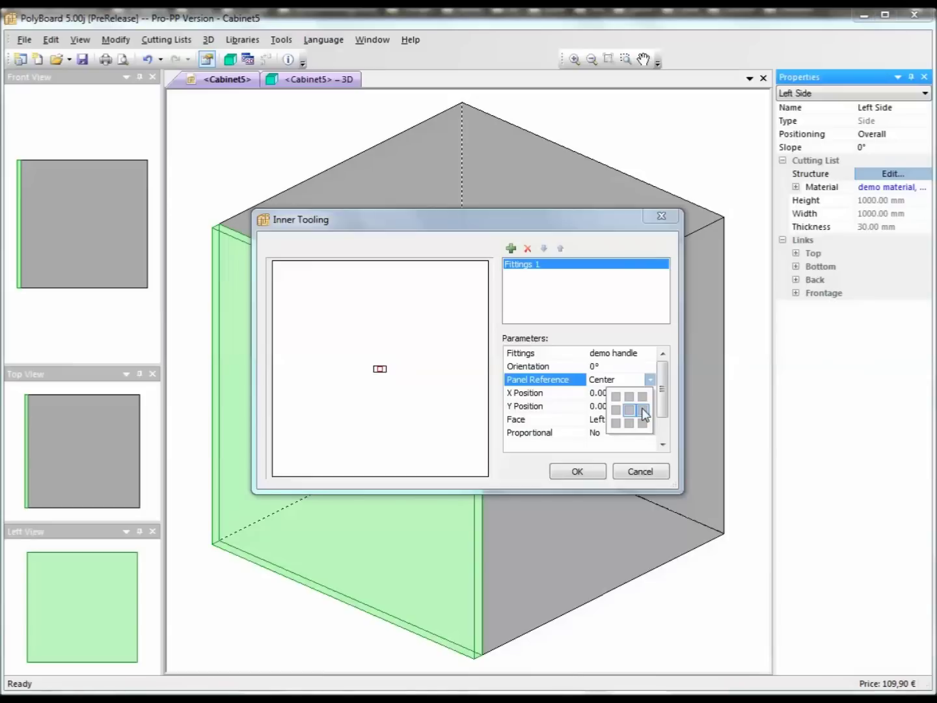
left_click(641, 411)
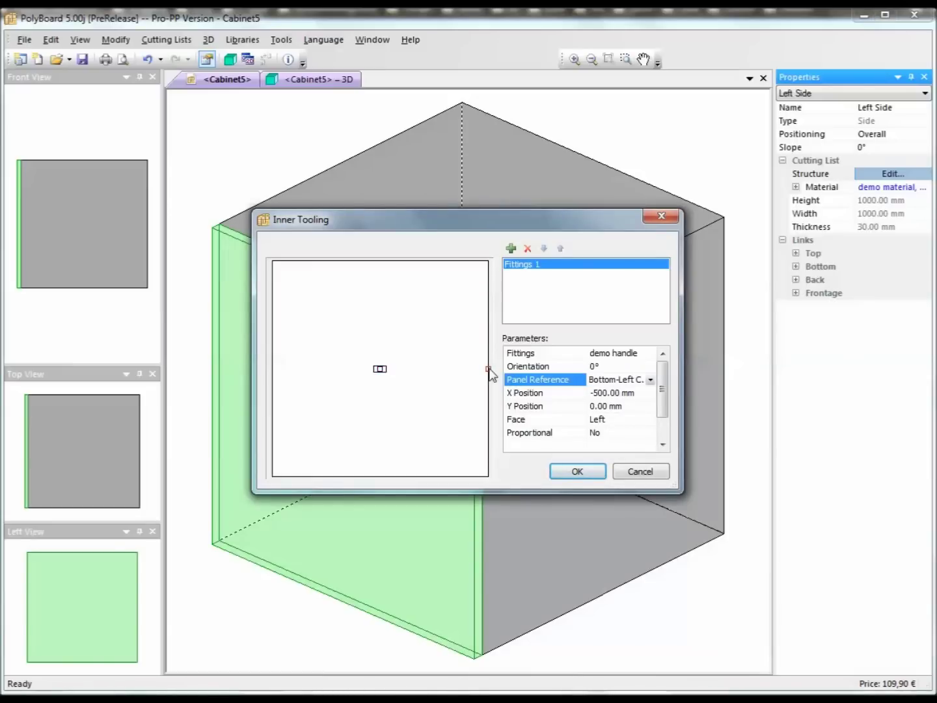
left_click(637, 392)
left_click_drag(654, 396, 579, 382)
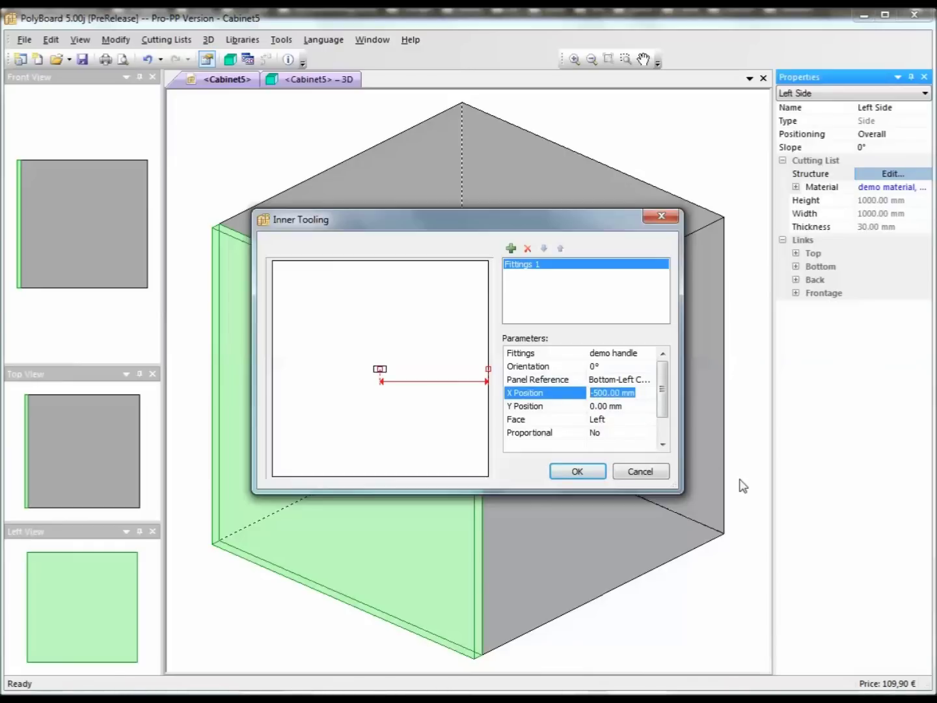
type("100")
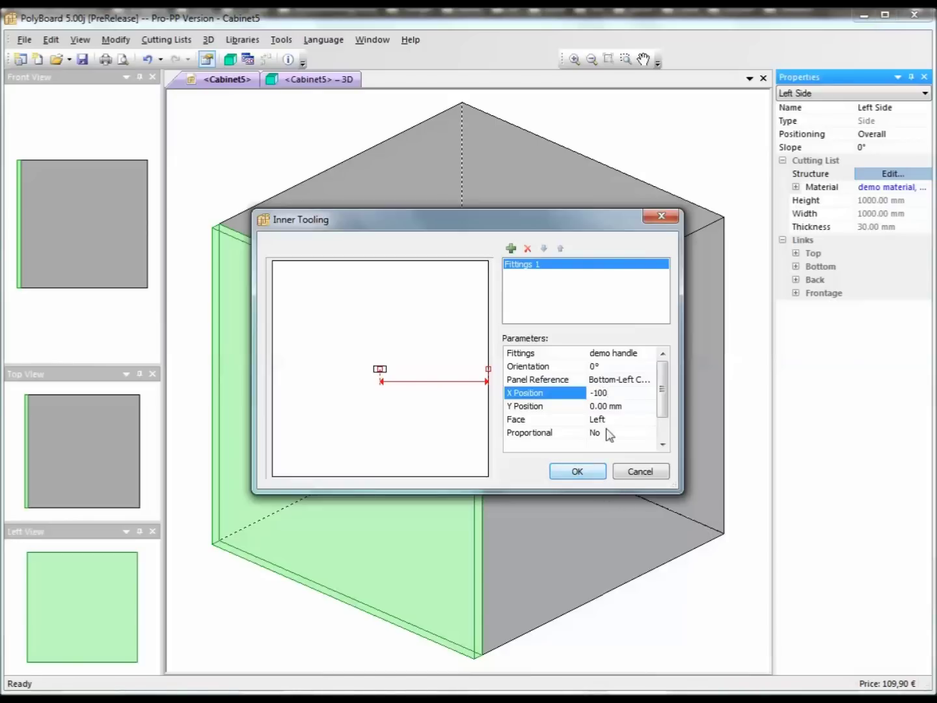
left_click(617, 407)
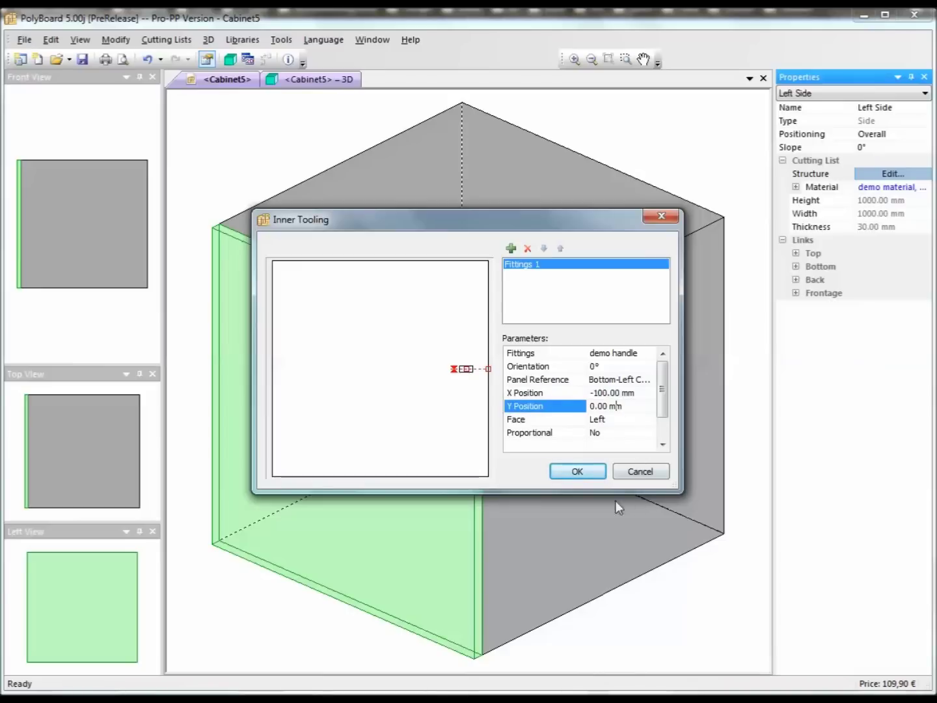
left_click(576, 471)
Inspect the handle groove on the left side panel in the 3D view from several angles, and return to the cabinet drawing
left_click(315, 79)
left_click_drag(546, 443, 610, 414)
scroll(610, 413, "up", 3)
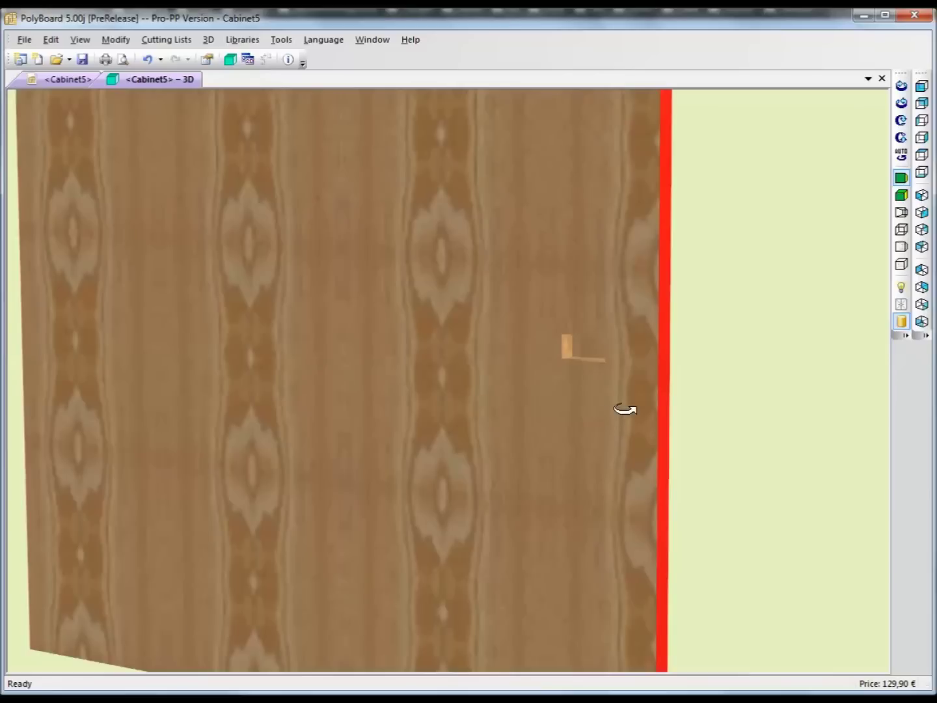
scroll(658, 455, "down", 5)
left_click_drag(655, 470, 568, 434)
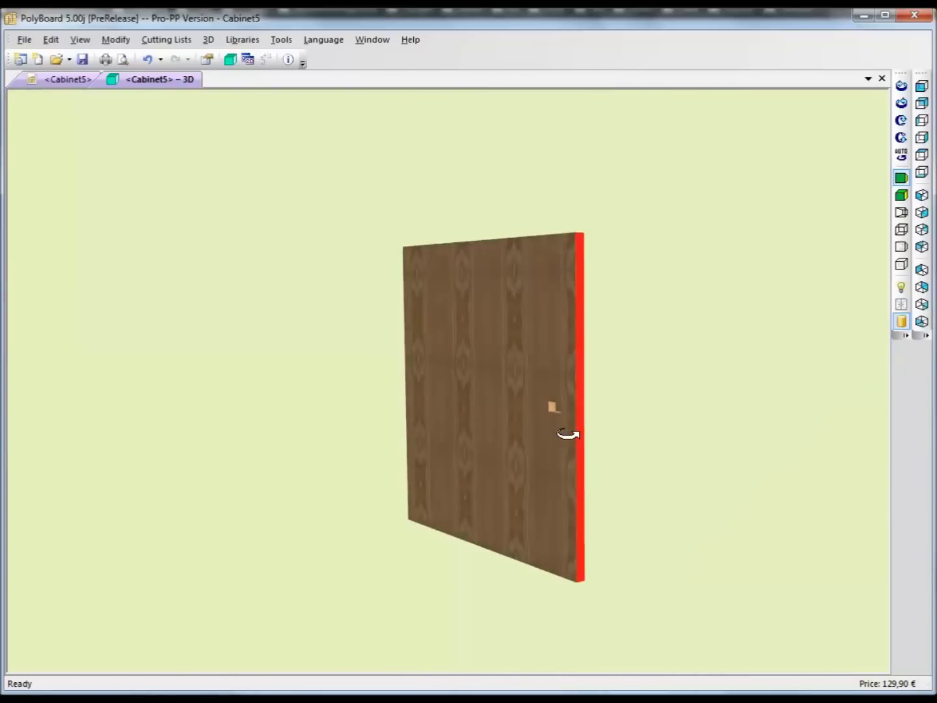
scroll(568, 434, "up", 5)
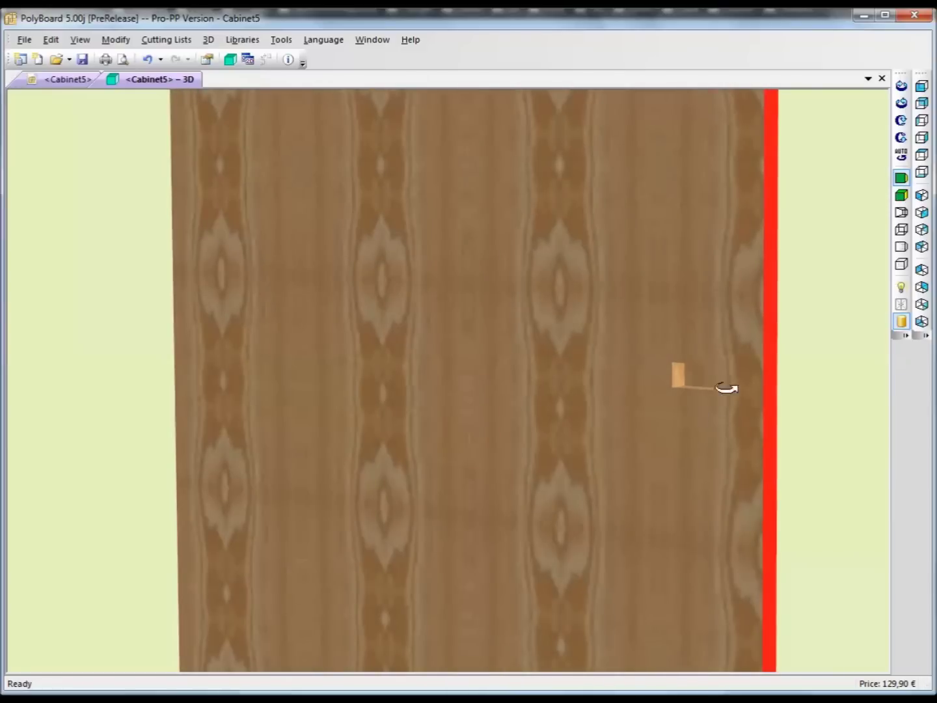
scroll(703, 416, "down", 5)
middle_click_drag(718, 439, 536, 471)
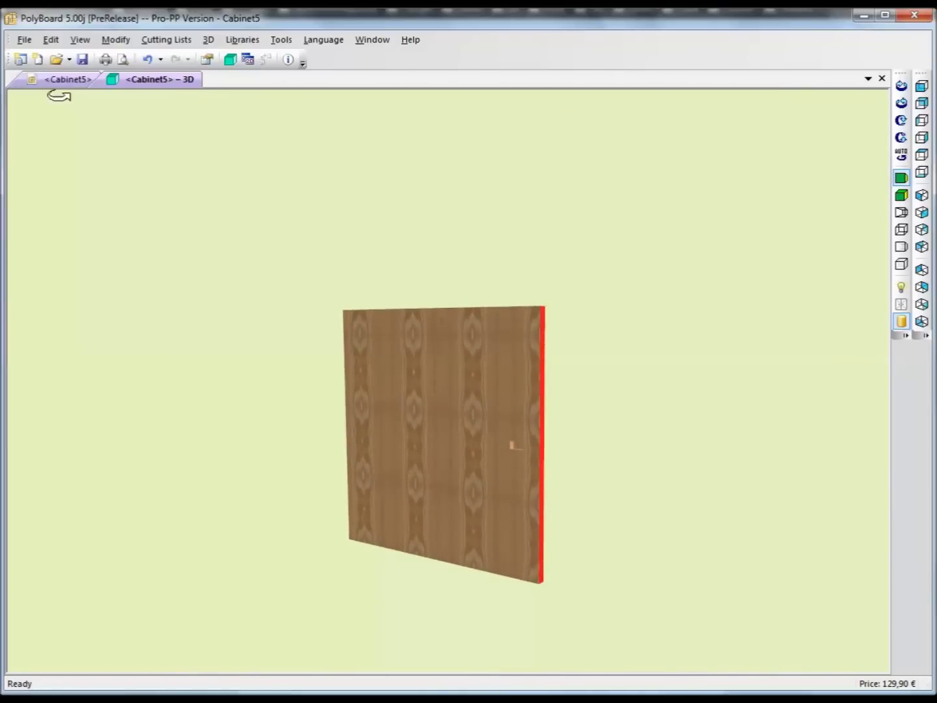
left_click(63, 79)
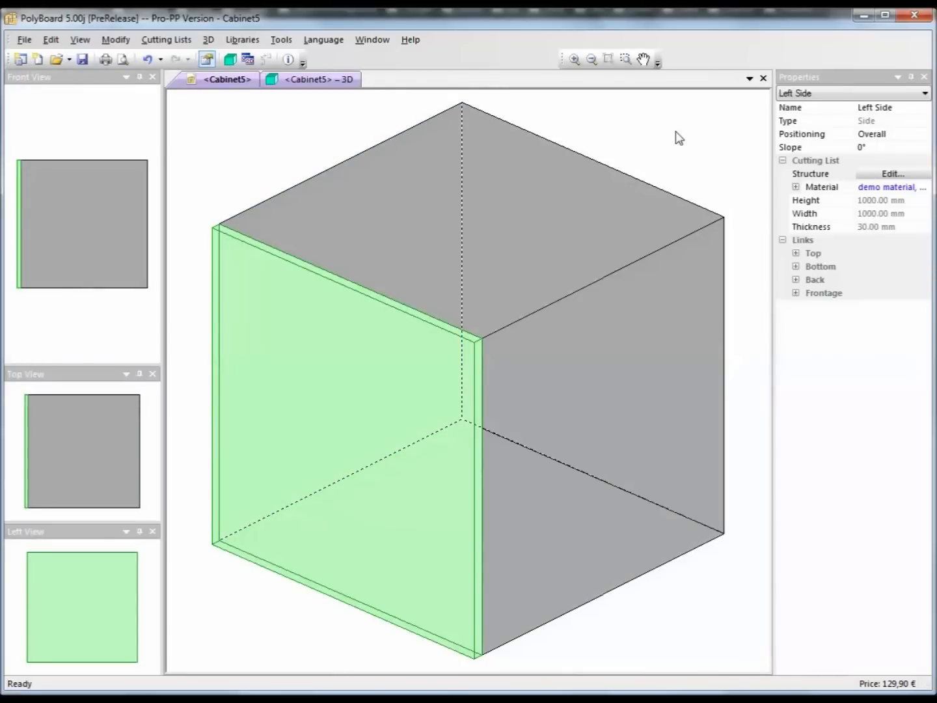
Add a bottom panel to the cabinet
left_click(679, 138)
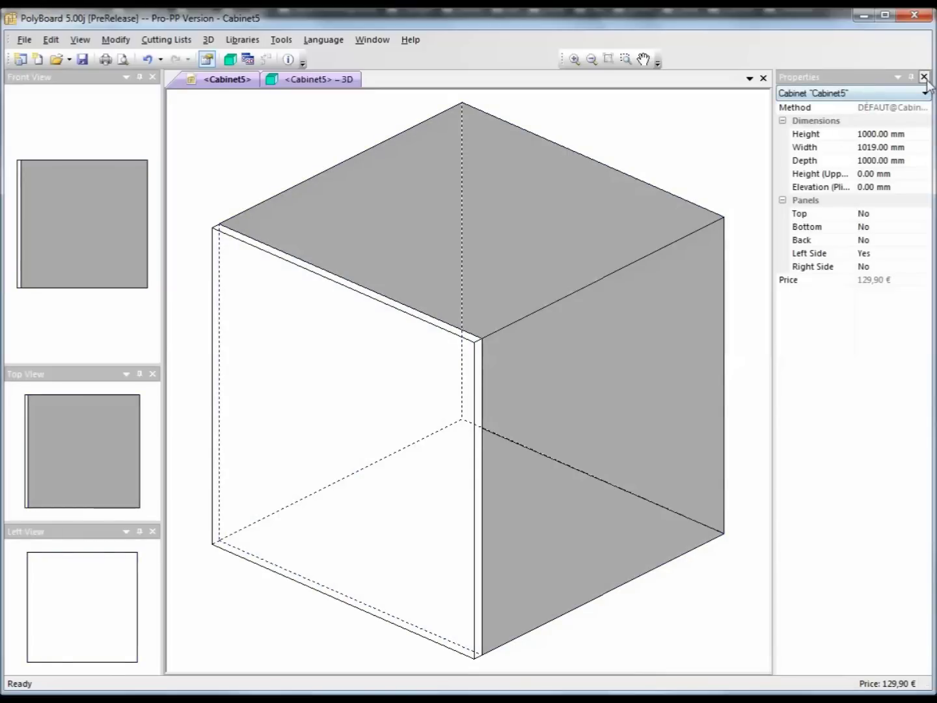
left_click(867, 233)
left_click(864, 240)
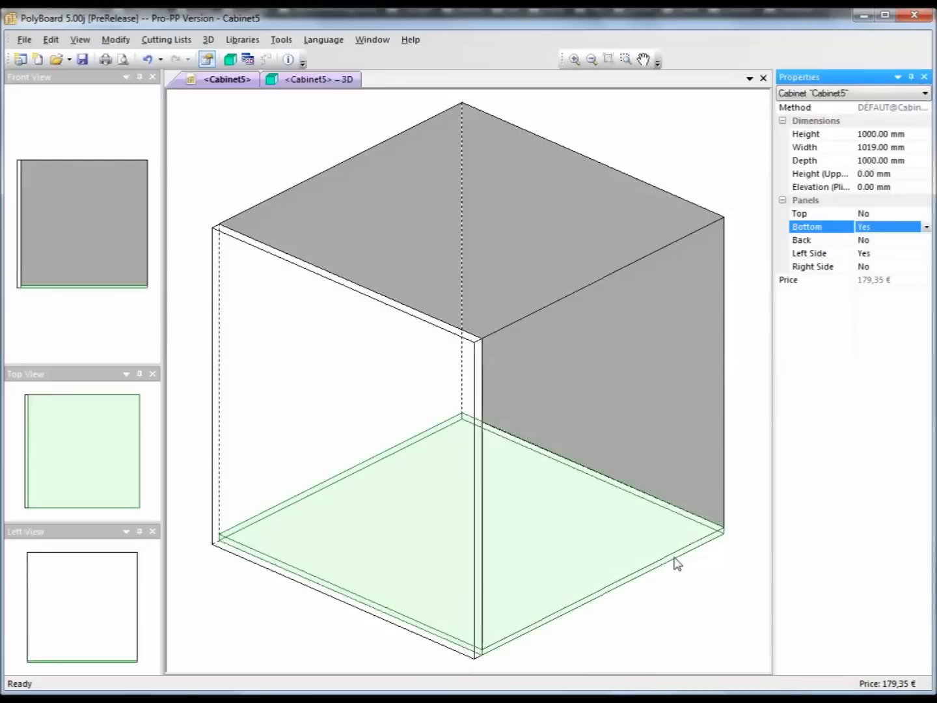
Assign the 30 mm demo material to the cabinet's bottom panel
left_click(676, 564)
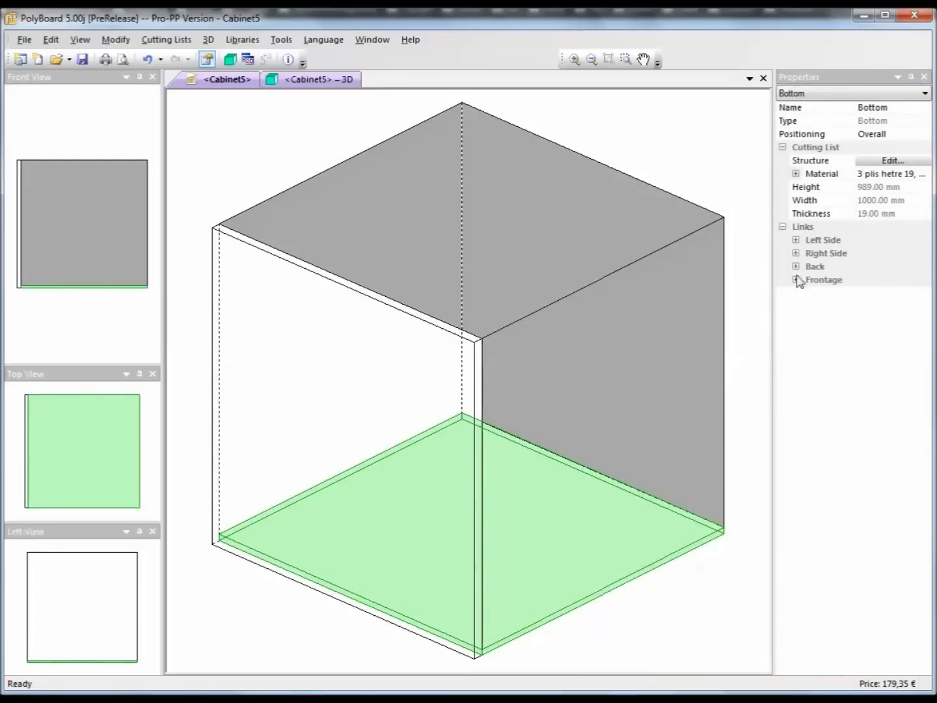
left_click(859, 174)
left_click(874, 175)
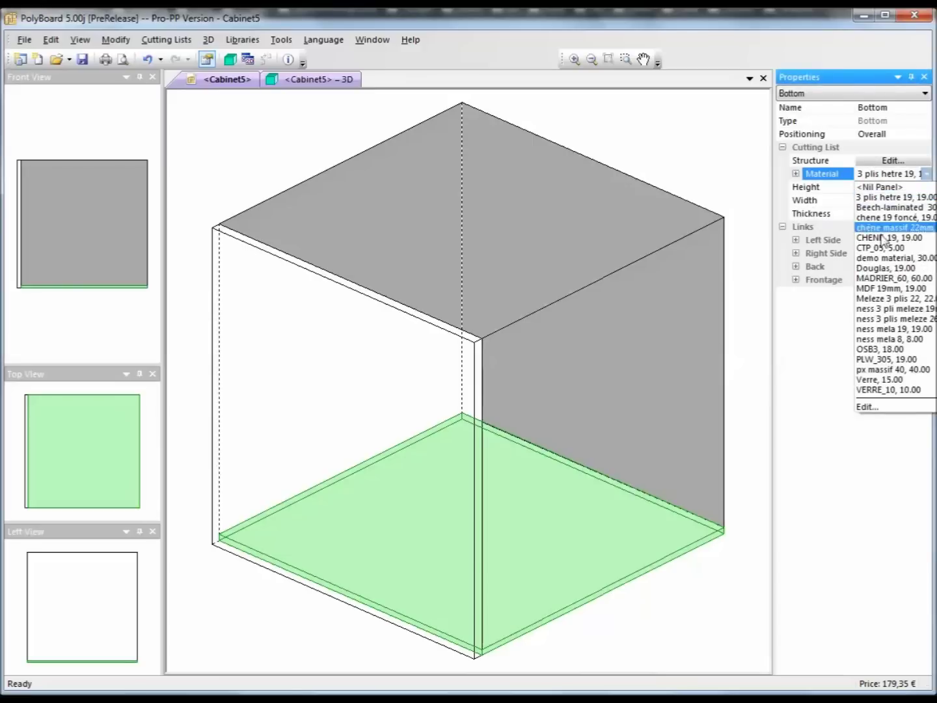
left_click(885, 260)
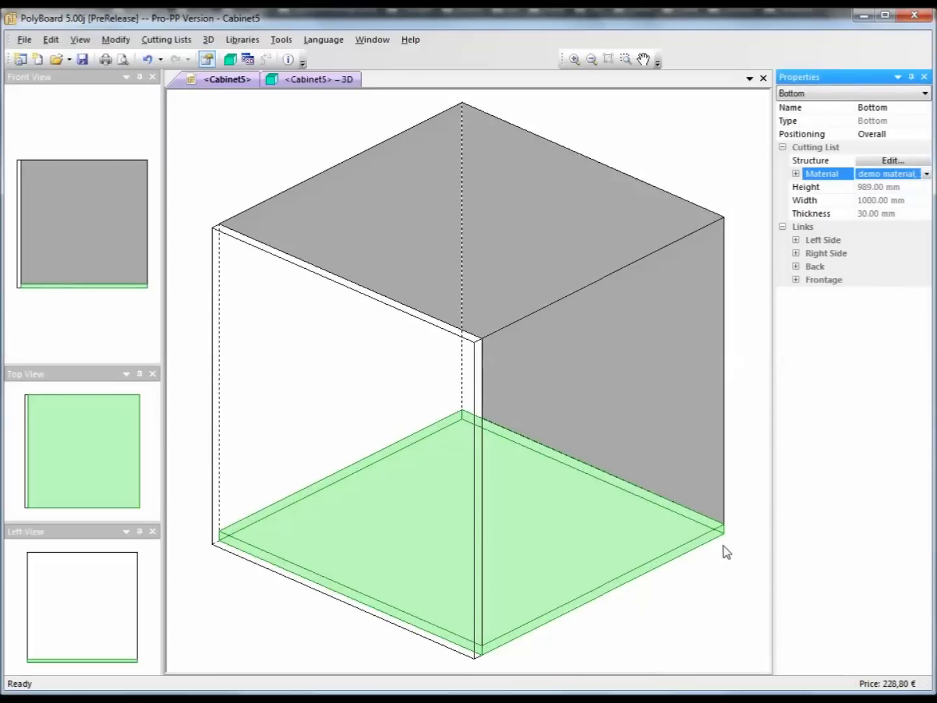
left_click(699, 137)
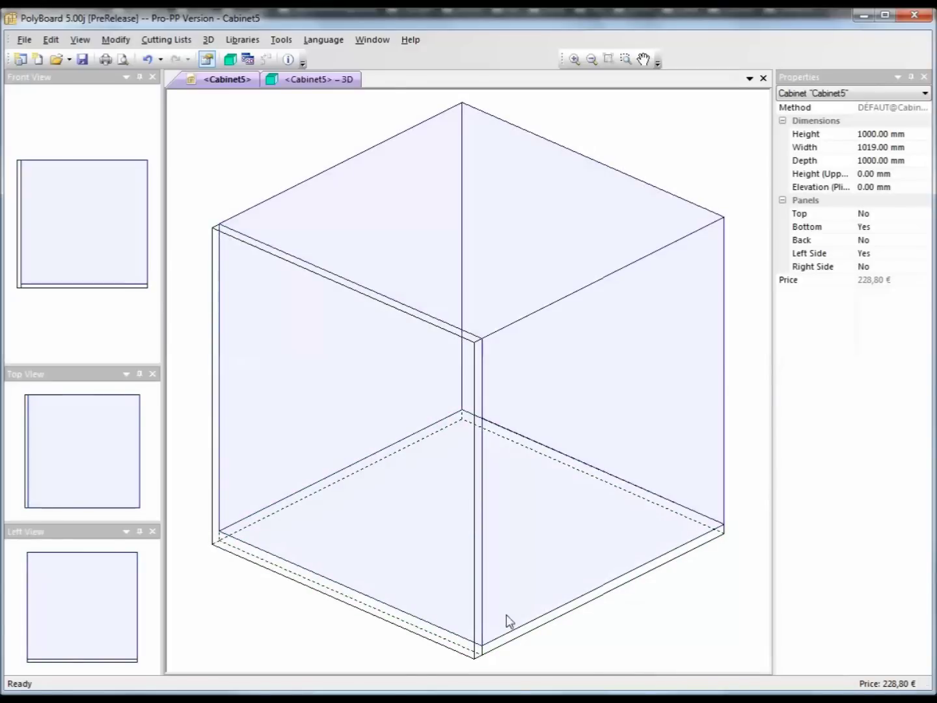
Add a fitting link between the bottom panel and the left side, using the demo fitting and the 20-20/200 rule
left_click(510, 636)
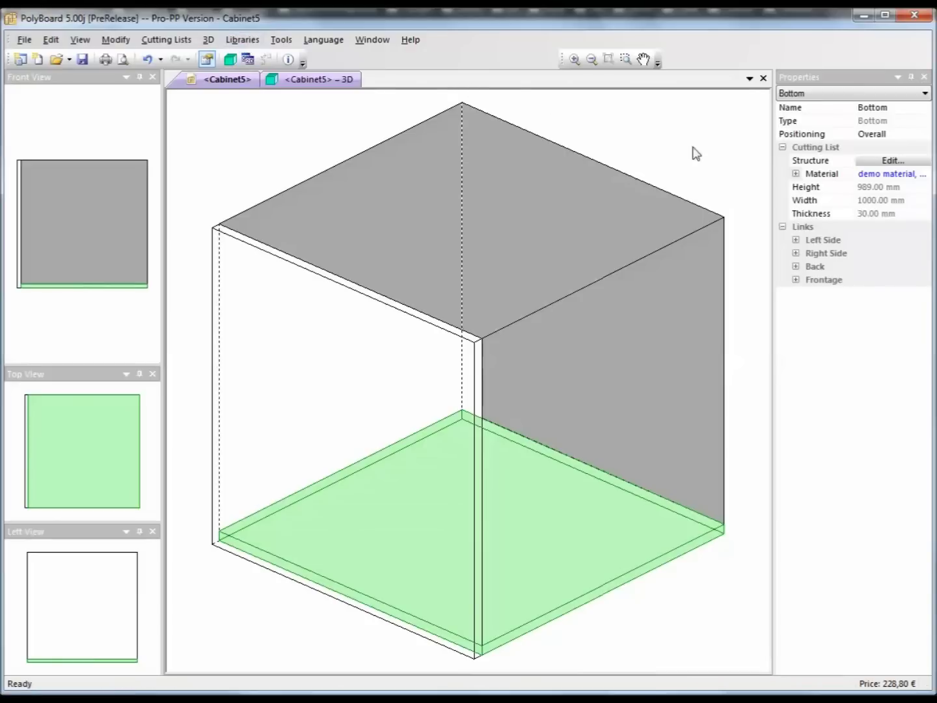
left_click(796, 240)
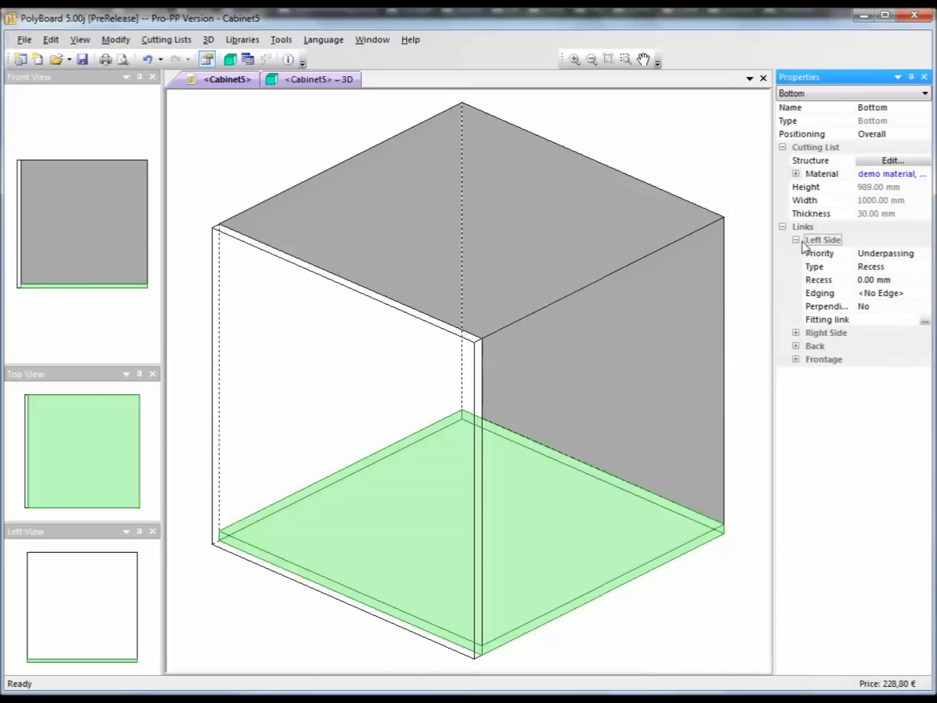
left_click(923, 321)
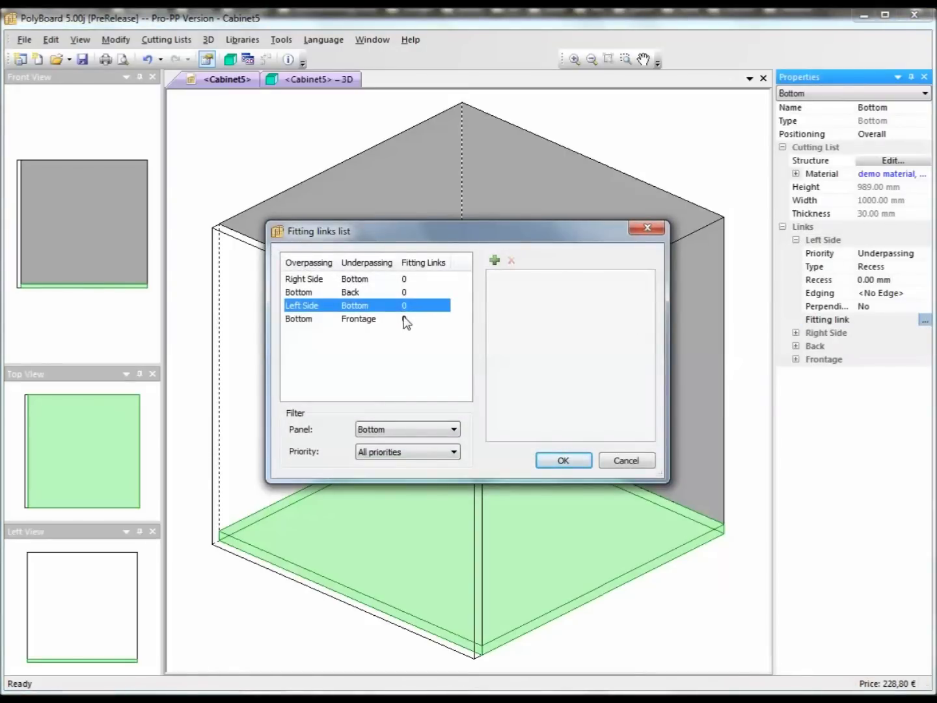
left_click(494, 261)
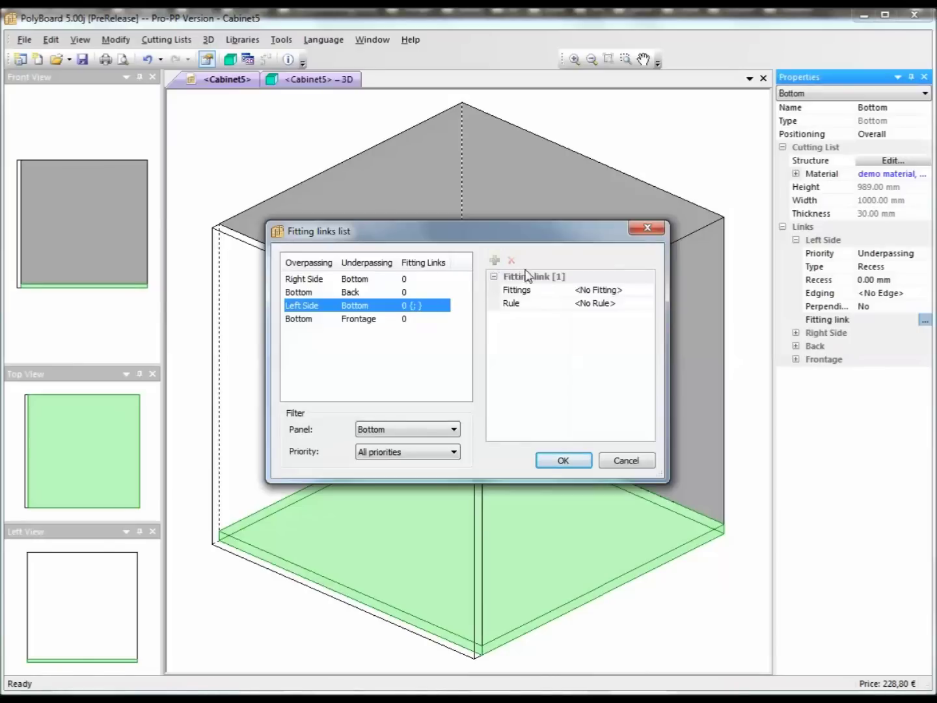
left_click(624, 291)
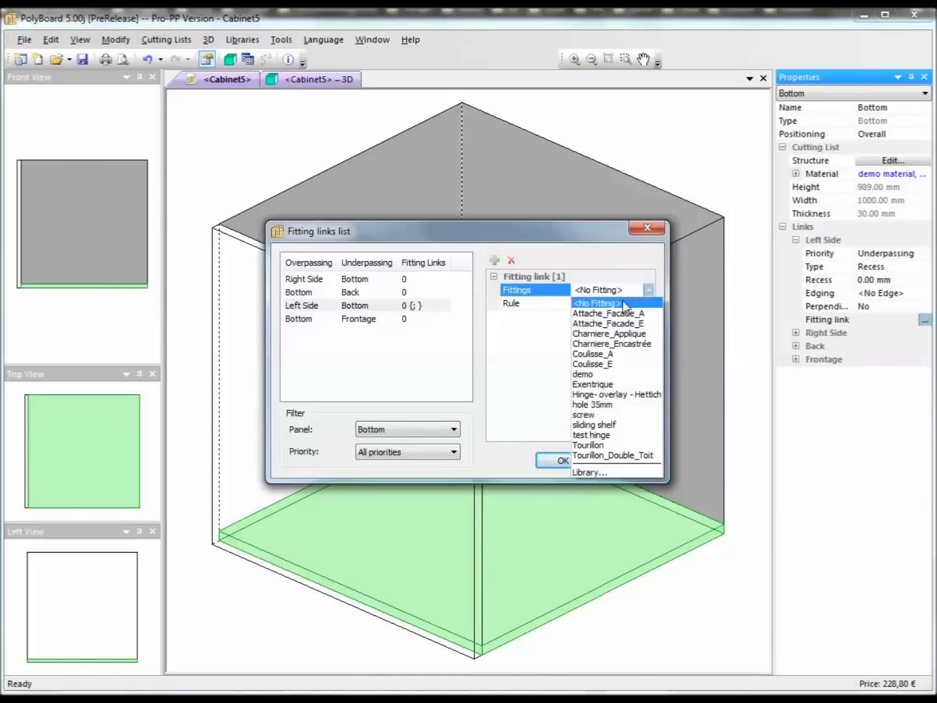
left_click(617, 375)
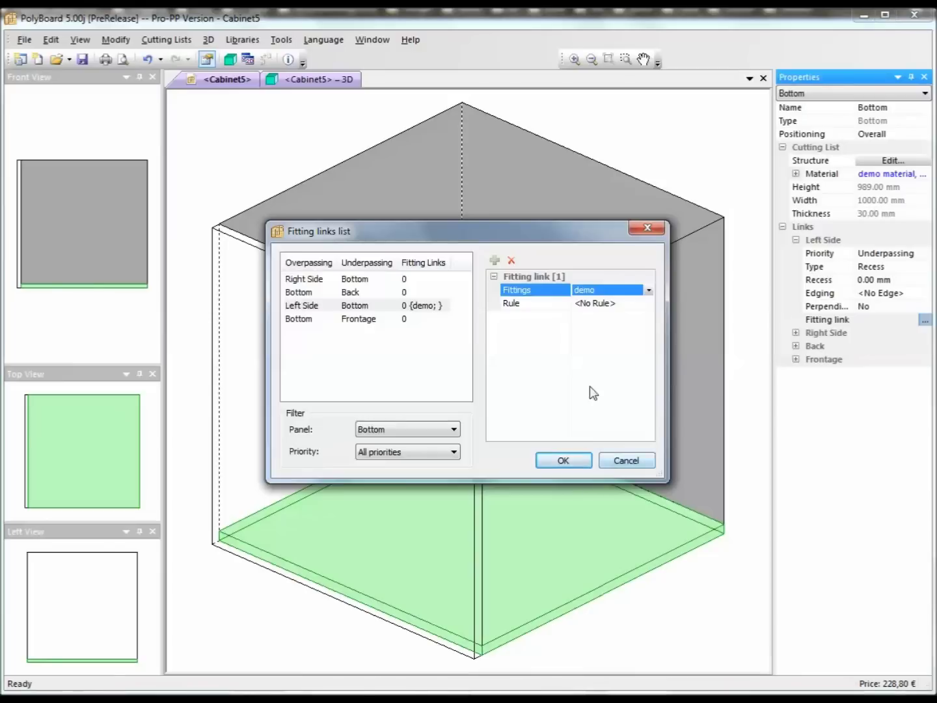
left_click(635, 306)
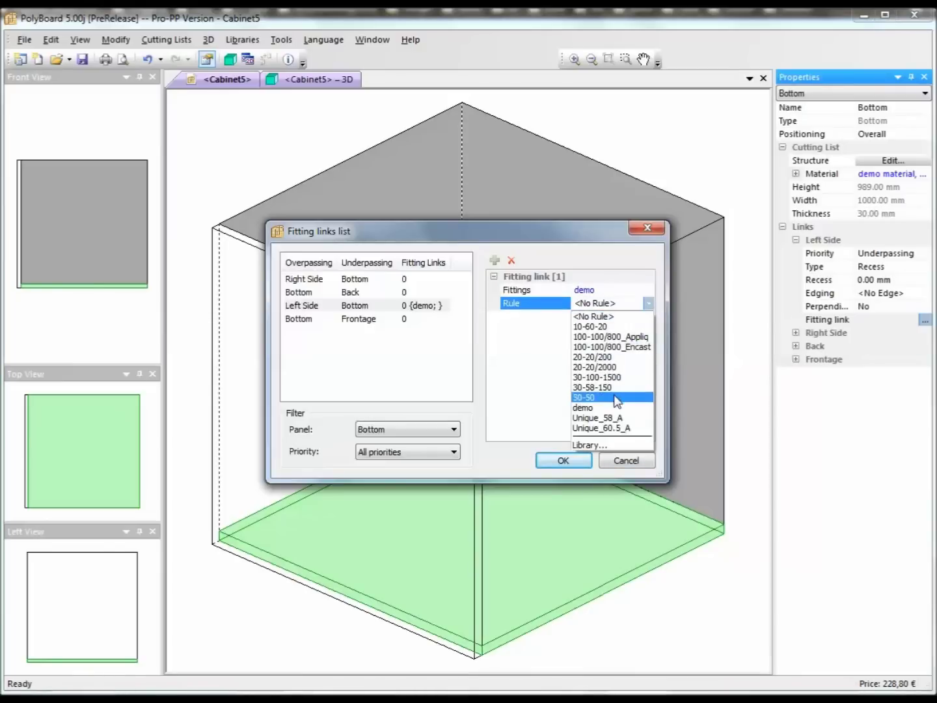
left_click(615, 356)
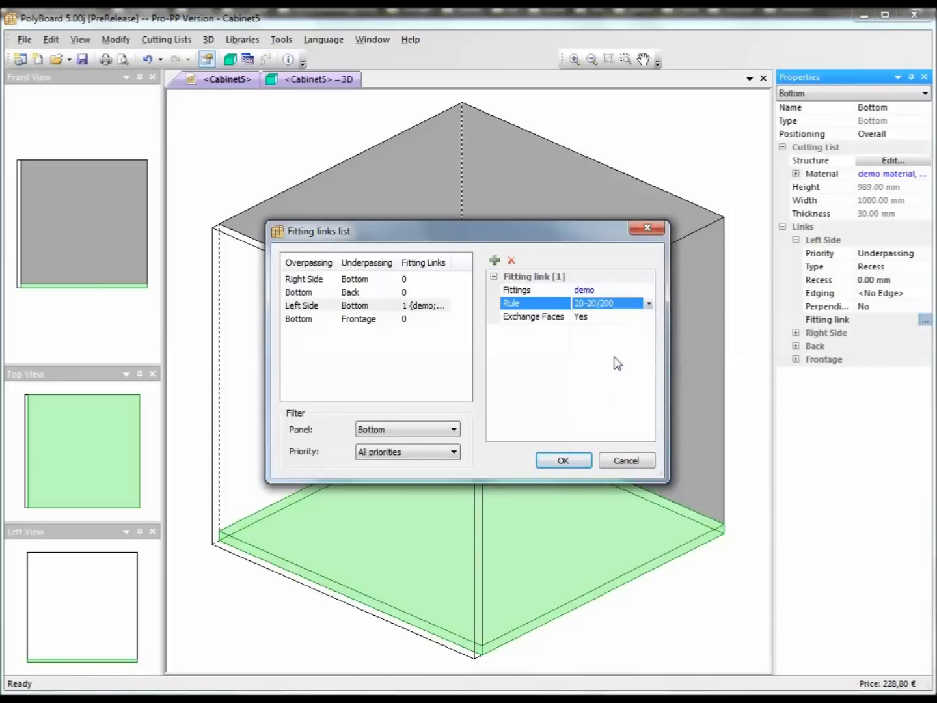
left_click(576, 461)
Examine the fittings along the joint between left side and bottom panel in a see-through wireframe 3D view from several angles
left_click(319, 79)
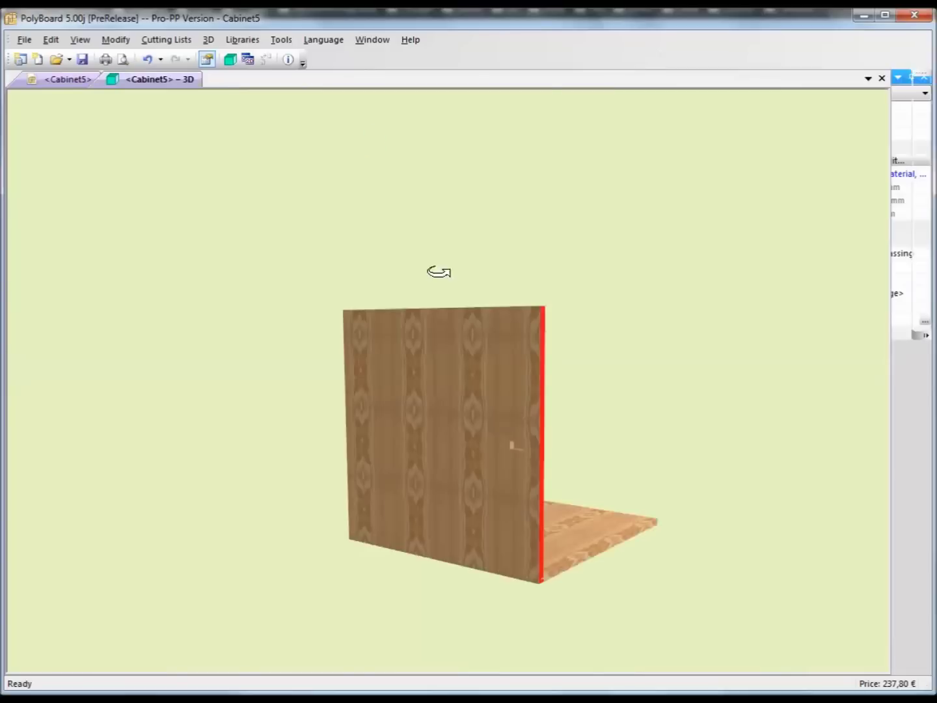
left_click_drag(491, 371, 456, 455)
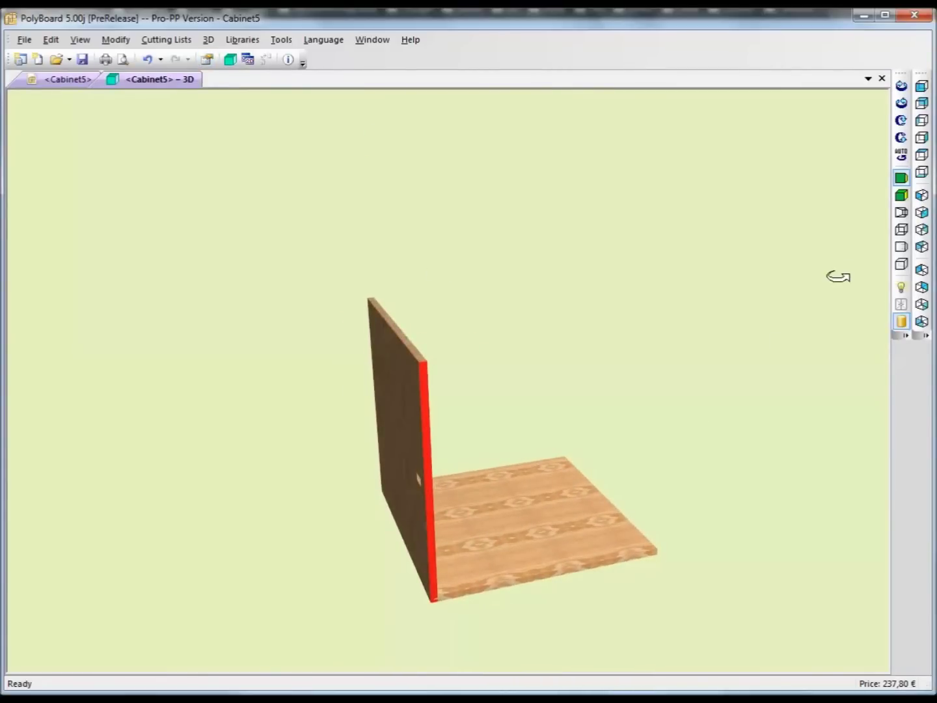
left_click(900, 248)
left_click_drag(508, 559, 324, 498)
scroll(428, 562, "up", 5)
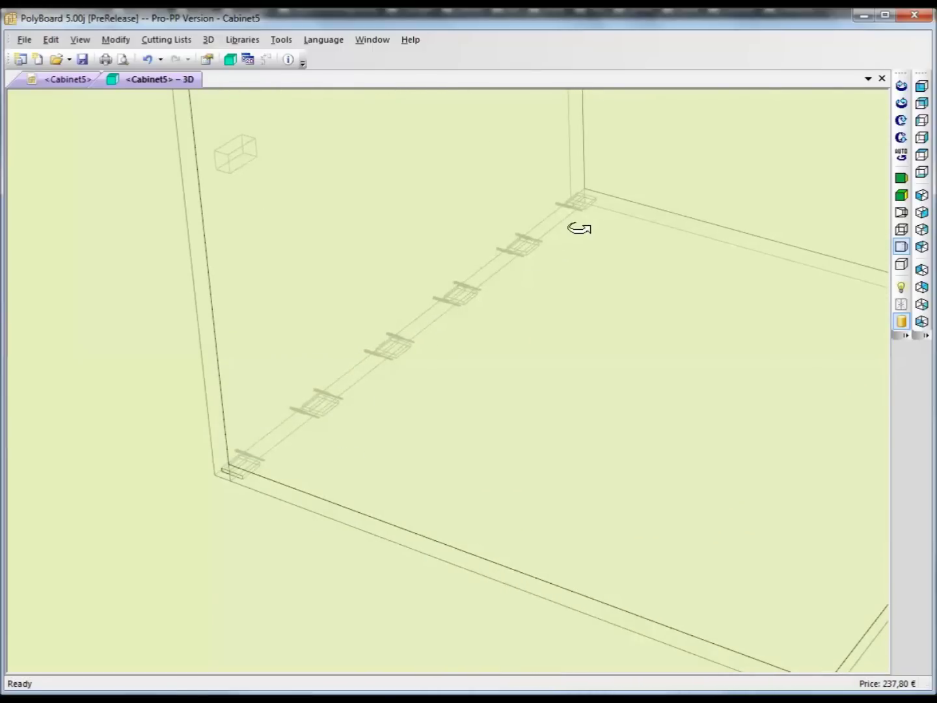
left_click_drag(579, 227, 352, 401)
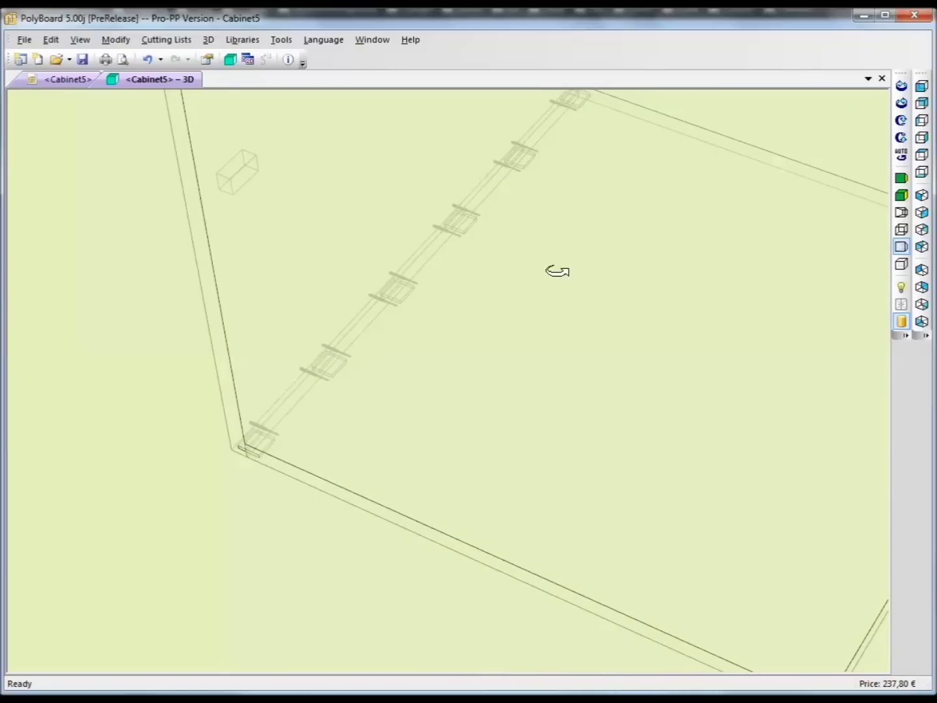
scroll(561, 331, "down", 3)
middle_click_drag(560, 331, 481, 443)
left_click_drag(481, 443, 413, 436)
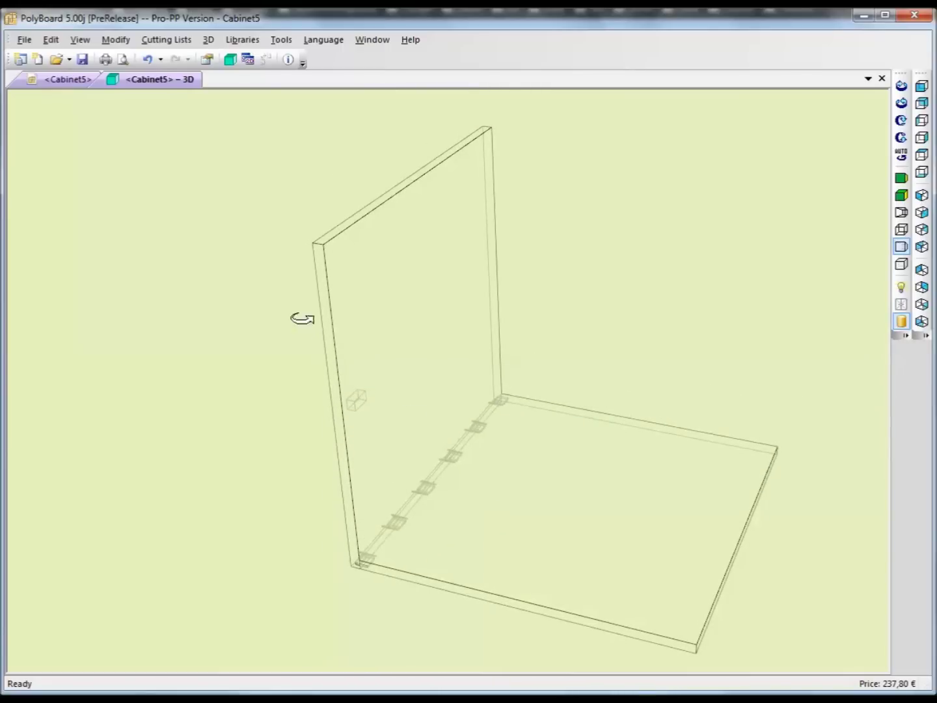
Return to the cabinet drawing, preview its printout up to the cutting list and price summary page, and close the preview
left_click(54, 85)
left_click(683, 153)
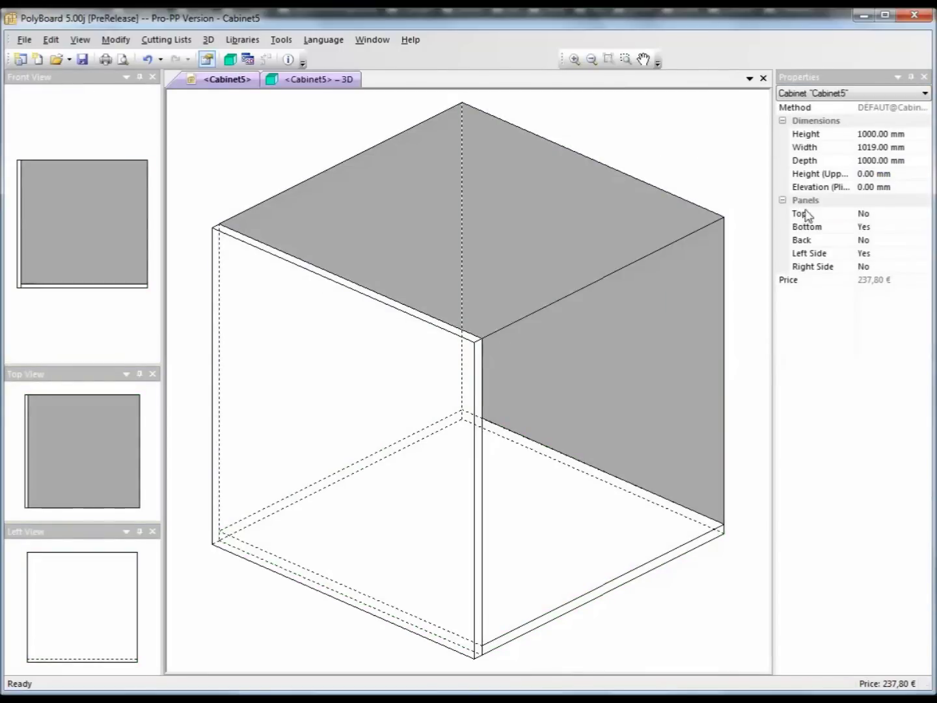
left_click(26, 39)
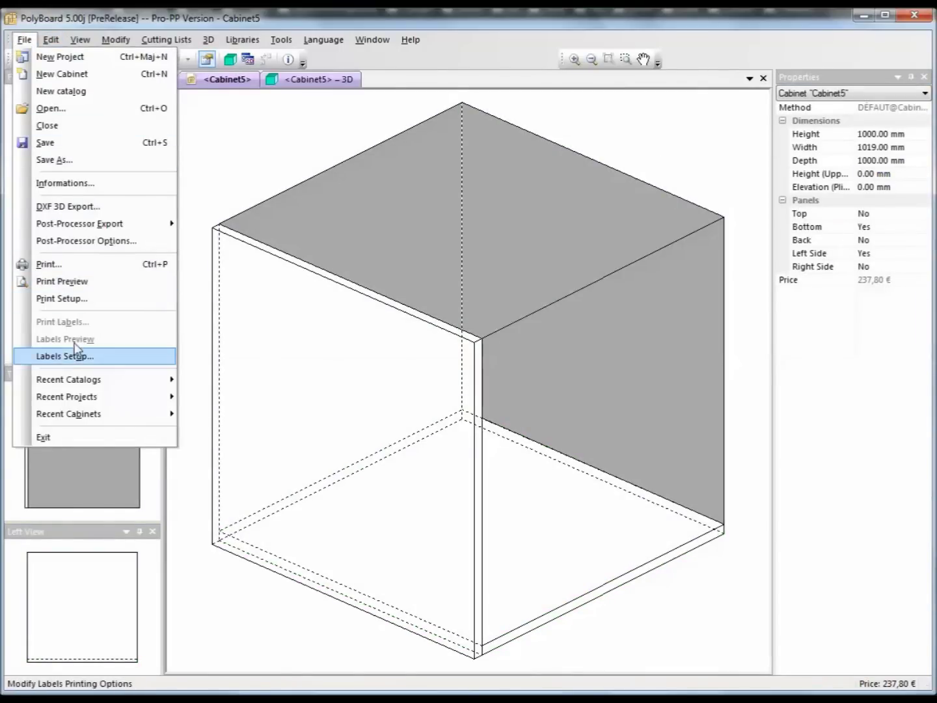
left_click(74, 281)
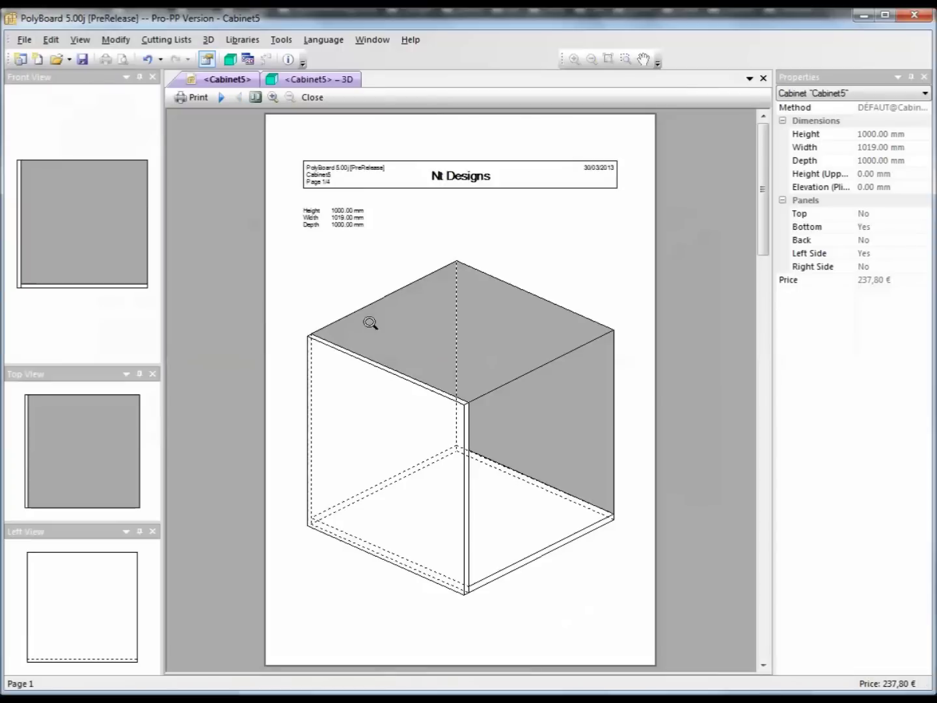
left_click(221, 96)
left_click(434, 306)
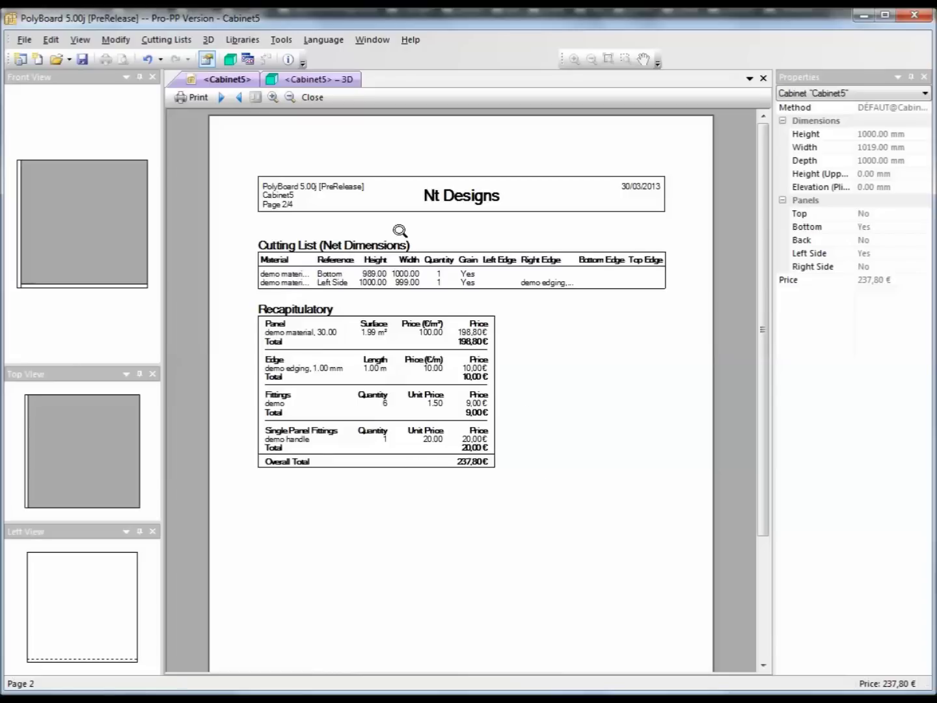
left_click(311, 97)
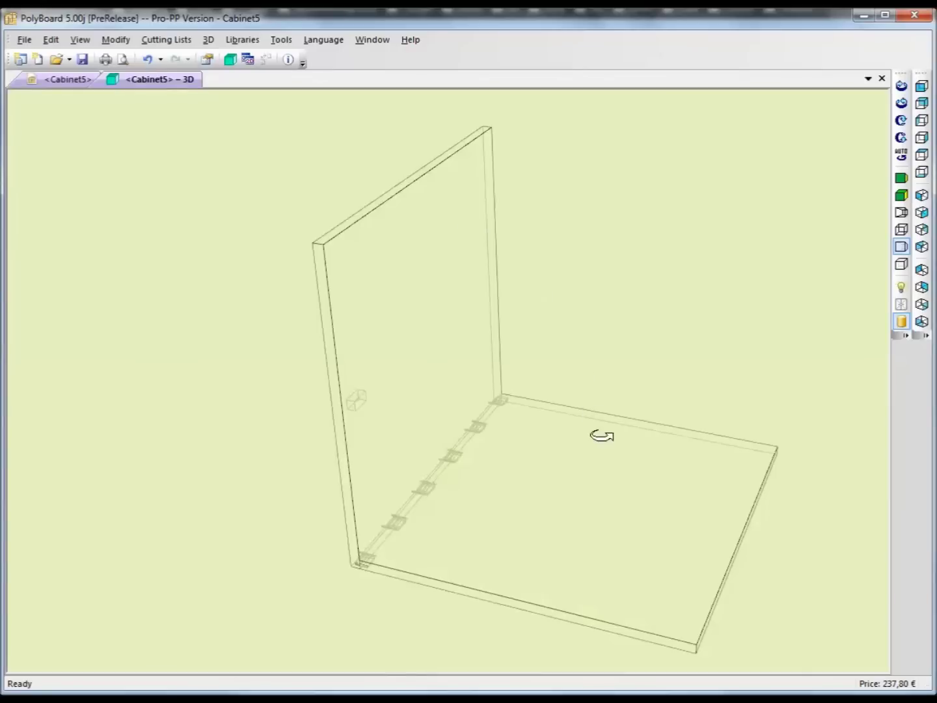
Show the cabinet in 3D with solid-perspective rendering and view the left side with its edging and handle groove
mouse_move(601, 433)
left_mouse_down()
mouse_move(690, 432)
mouse_move(872, 344)
left_mouse_up()
left_click(901, 177)
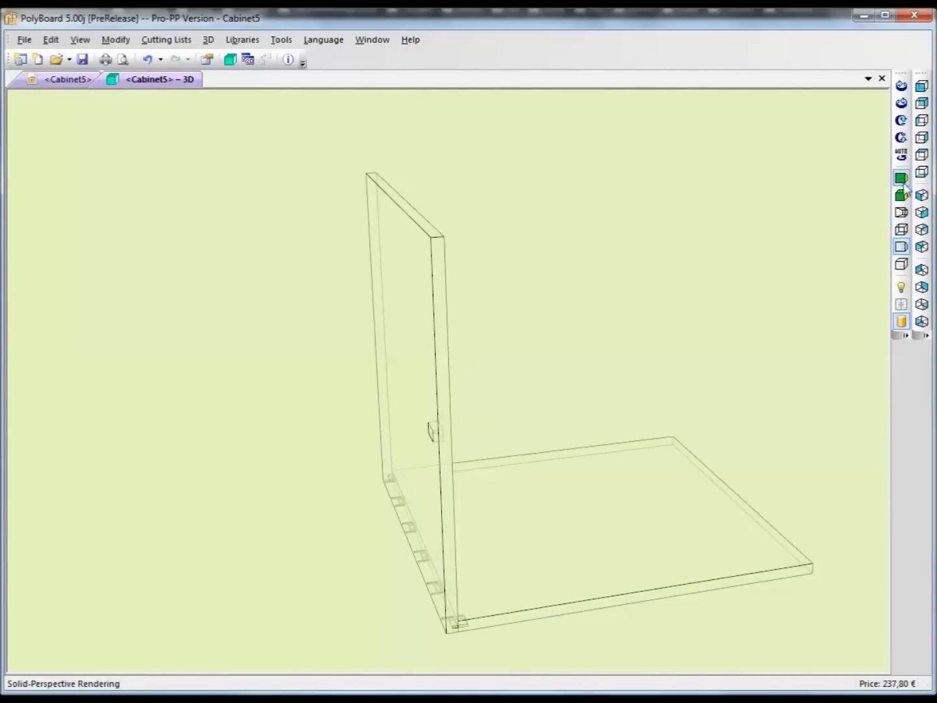
mouse_move(590, 404)
left_mouse_down()
mouse_move(507, 483)
mouse_move(553, 465)
left_mouse_up()
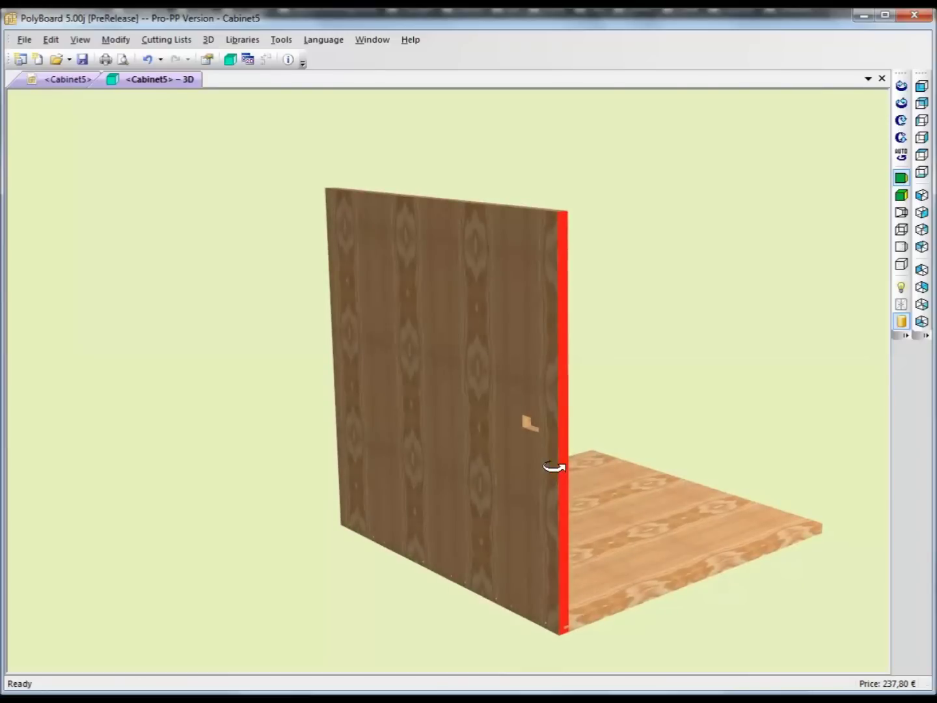